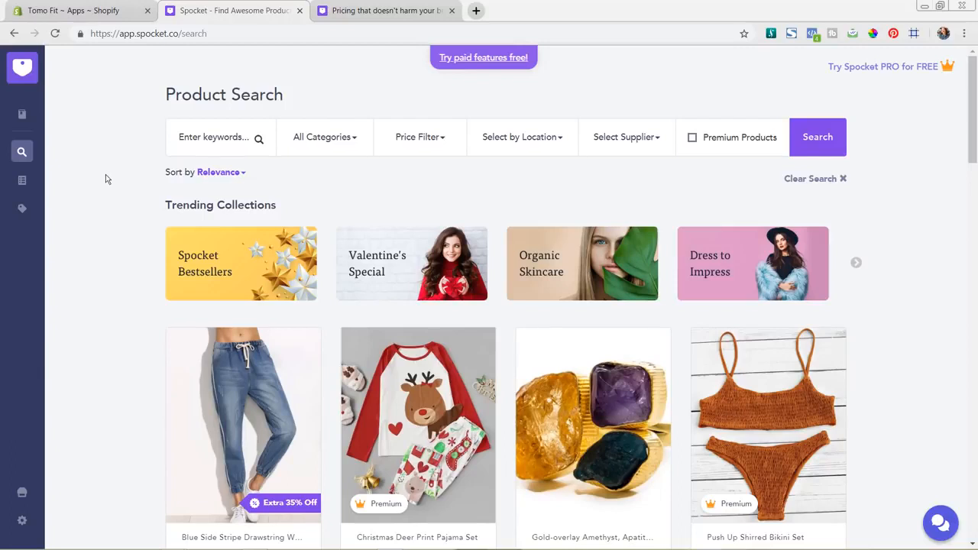
# View the installed apps in the Shopify admin and return to Spocket's product search.
pyautogui.click(99, 11)
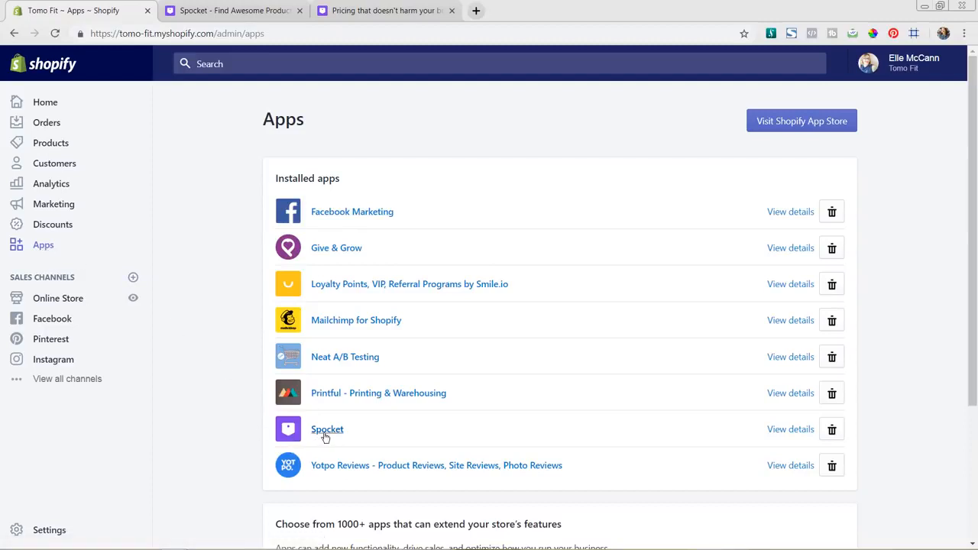
pyautogui.click(238, 13)
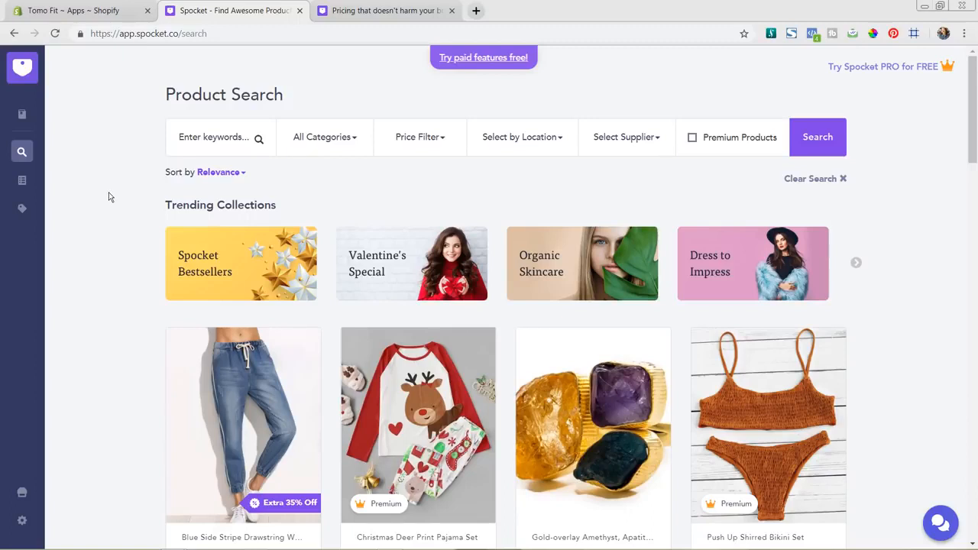
# Filter the product search to items that ship from the United States.
pyautogui.click(523, 141)
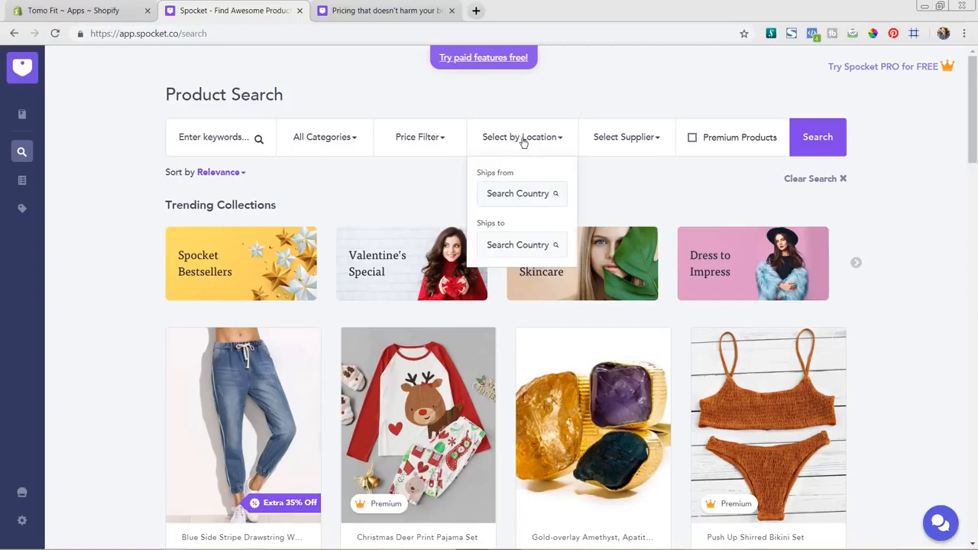
pyautogui.click(533, 201)
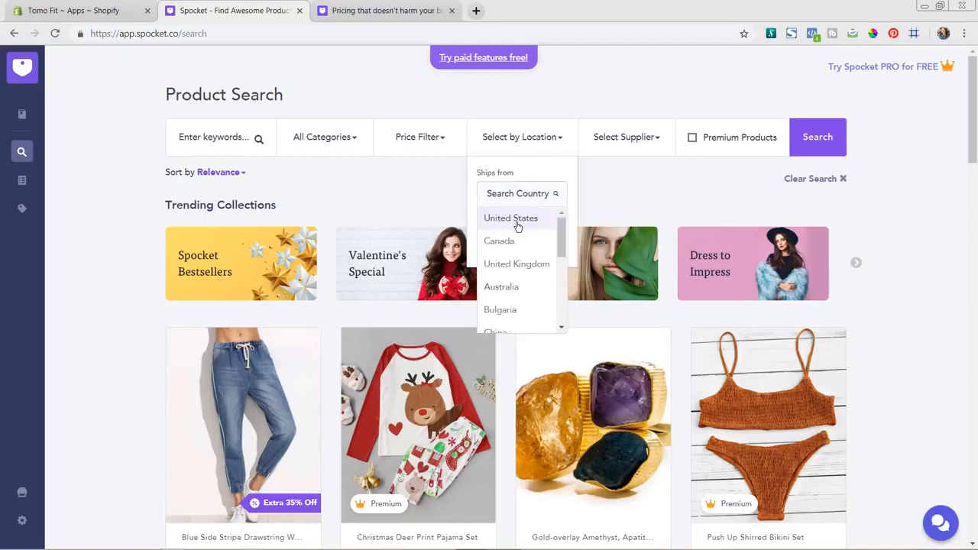
pyautogui.click(517, 222)
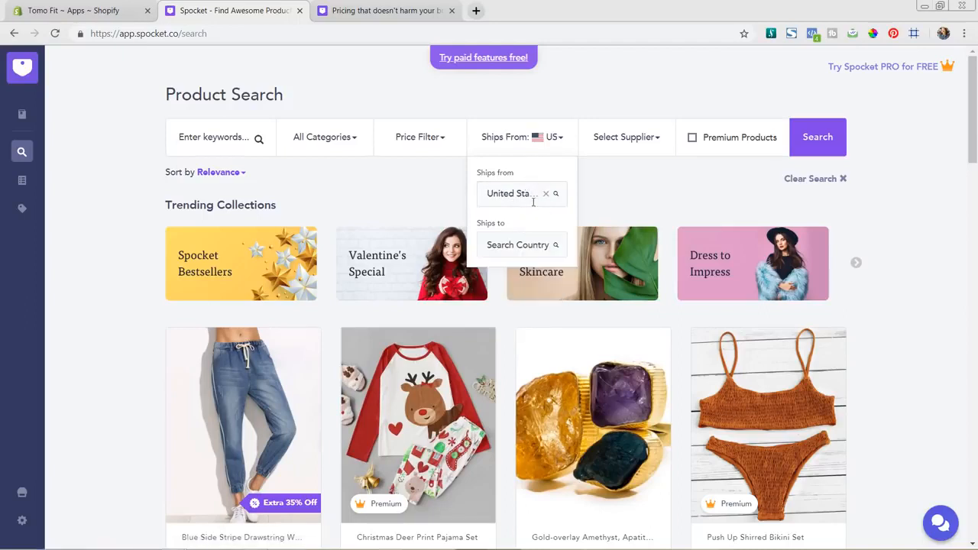
pyautogui.click(622, 187)
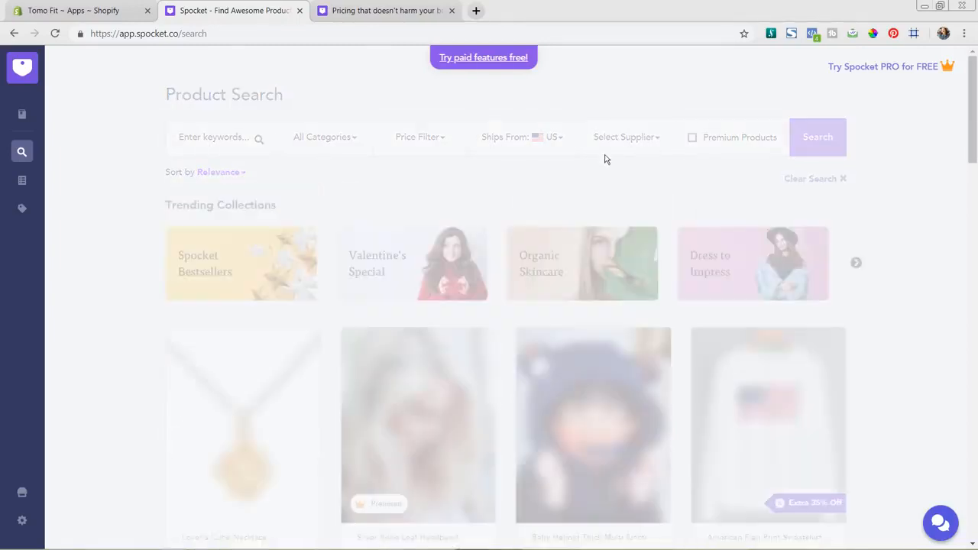
# Review the supplier, category and price filter options without choosing any.
pyautogui.click(622, 142)
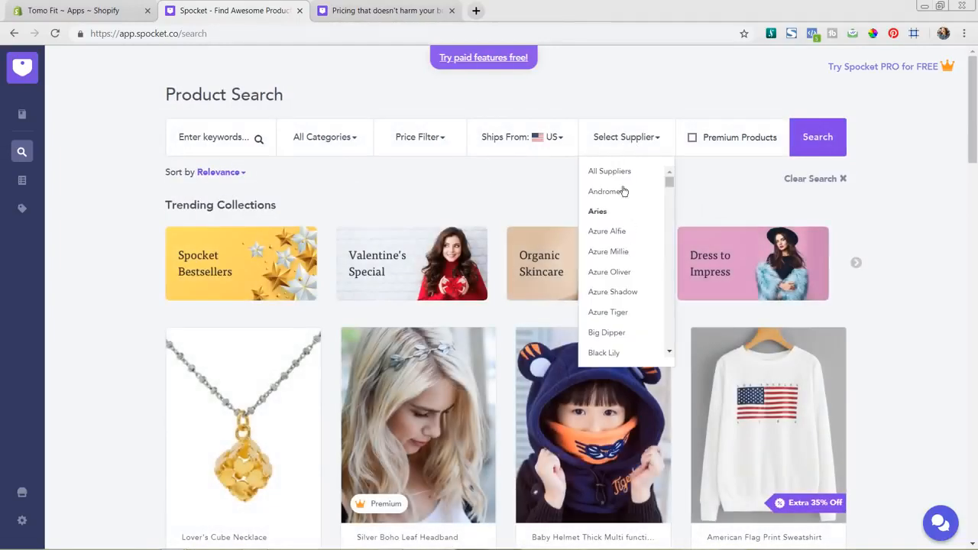
pyautogui.click(552, 201)
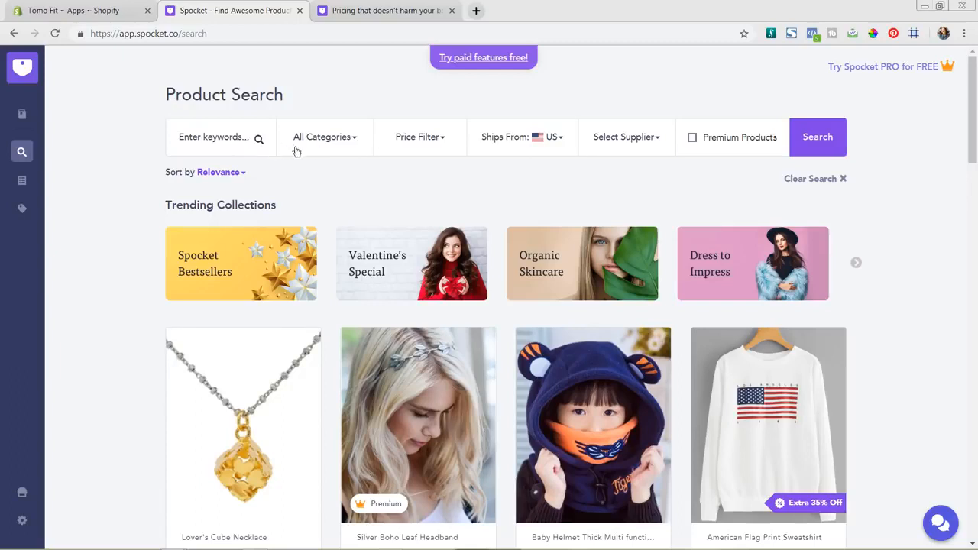
pyautogui.click(330, 142)
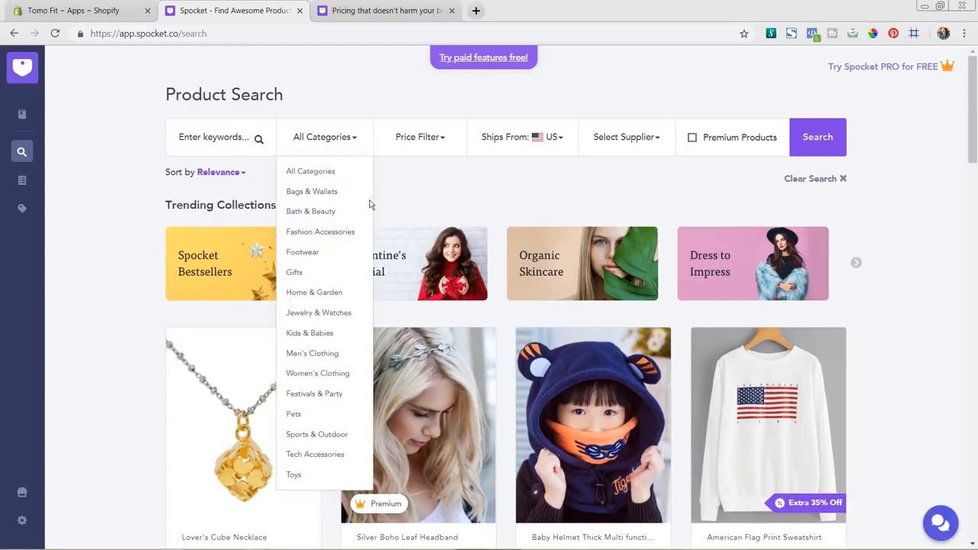
pyautogui.click(414, 201)
pyautogui.click(434, 145)
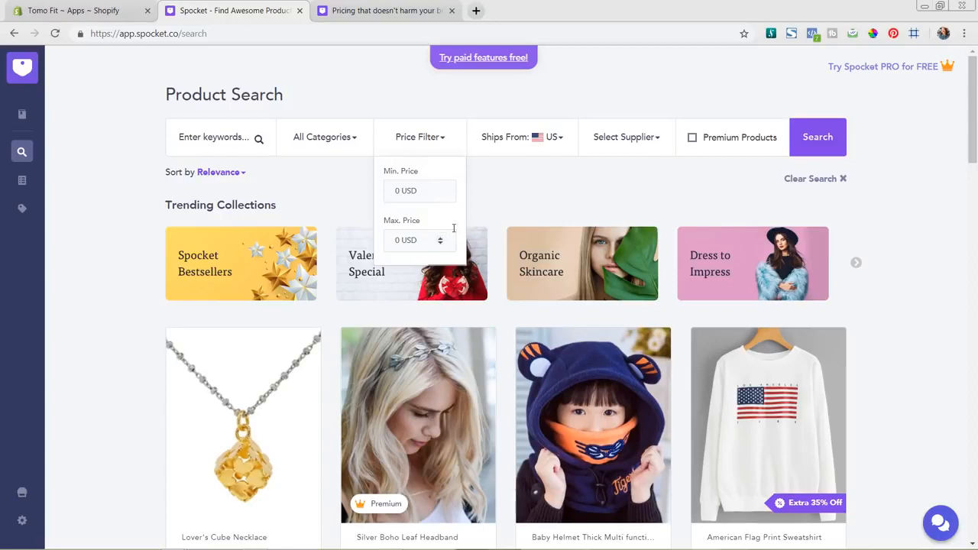
pyautogui.click(547, 200)
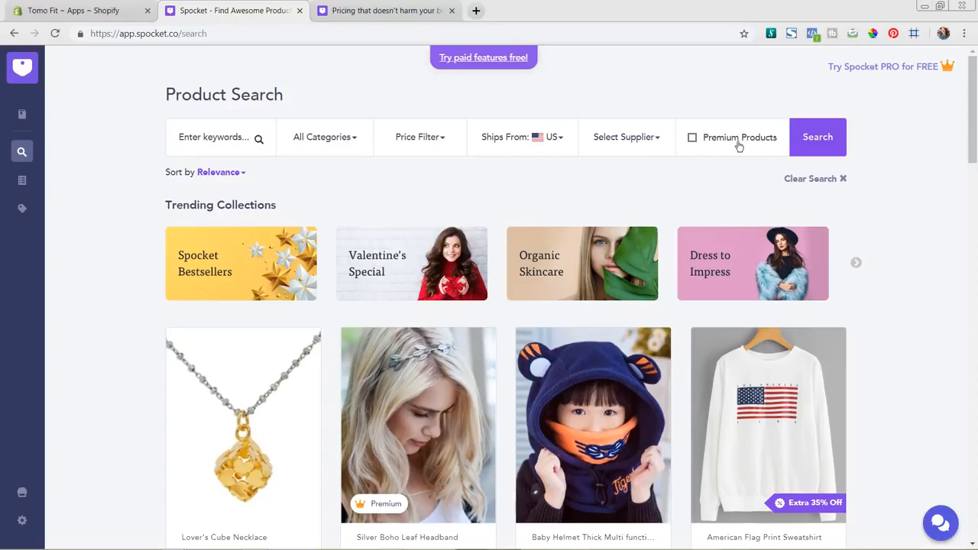
# Limit the results to premium products, look over them and remove that limit.
pyautogui.click(692, 139)
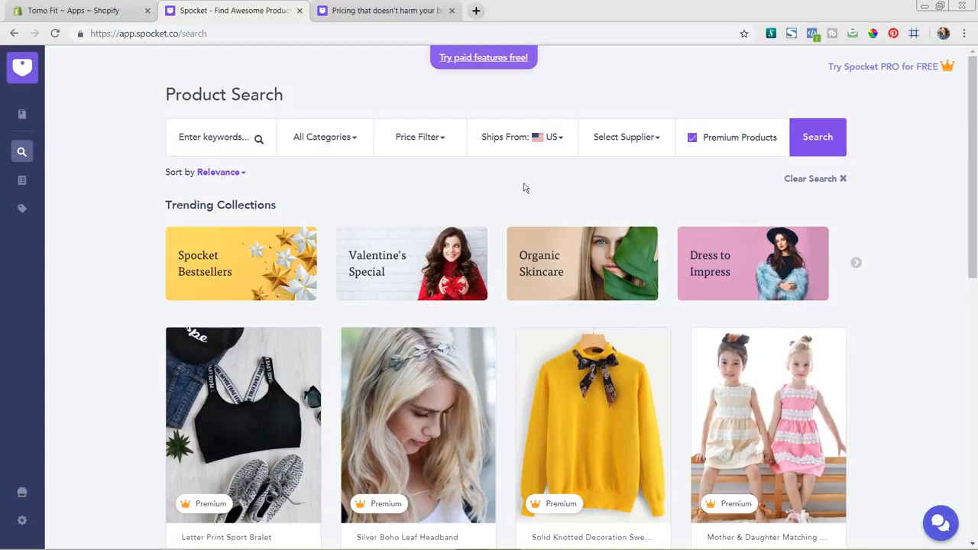
pyautogui.moveTo(289, 366)
pyautogui.click(692, 139)
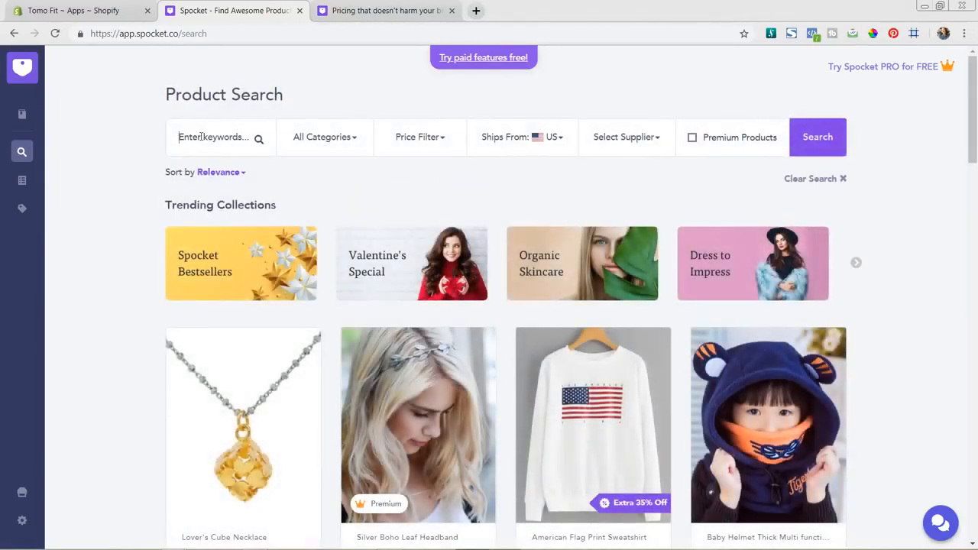
# Search the product catalogue for "leggings".
pyautogui.write('leggings')
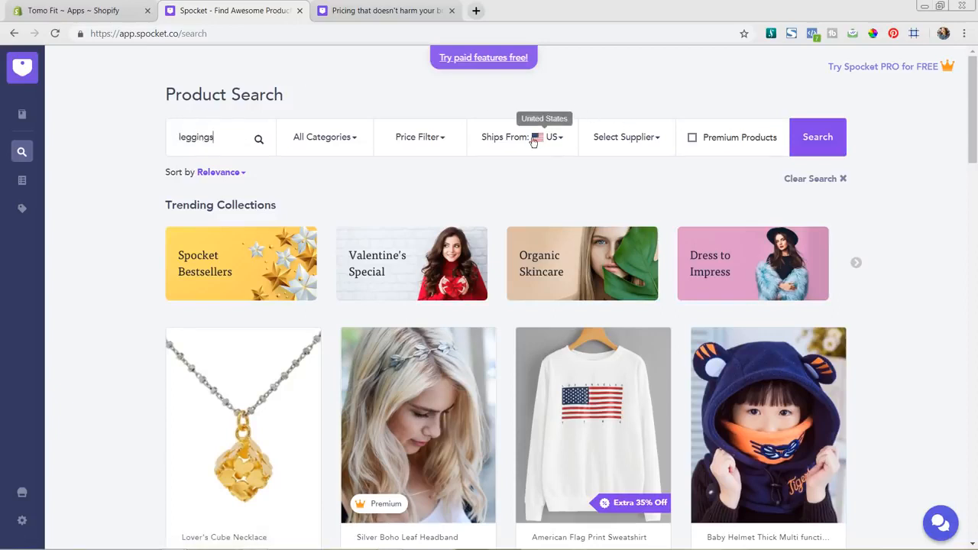
pyautogui.click(835, 139)
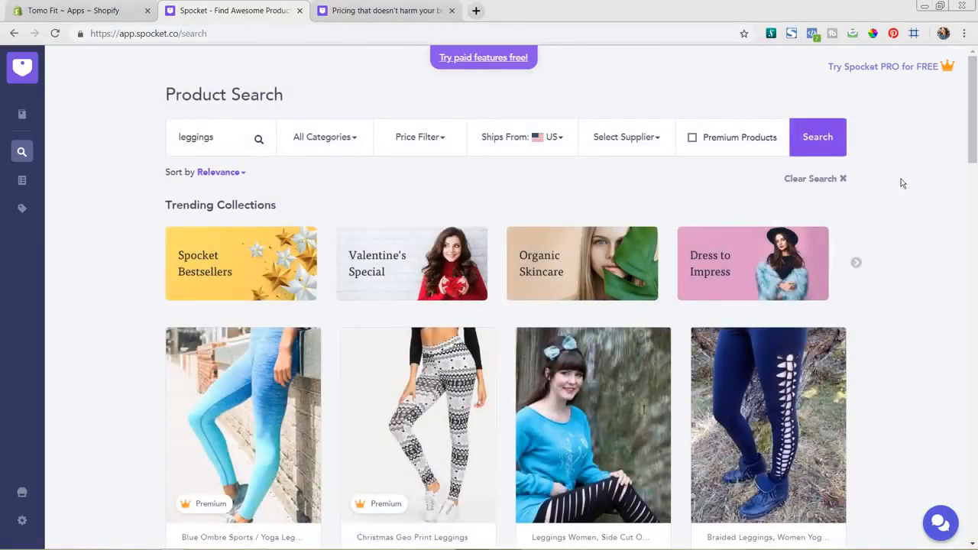
# Browse the leggings results, examining their prices, suppliers, discount labels and Premium labels.
pyautogui.scroll(-2, 917, 201)
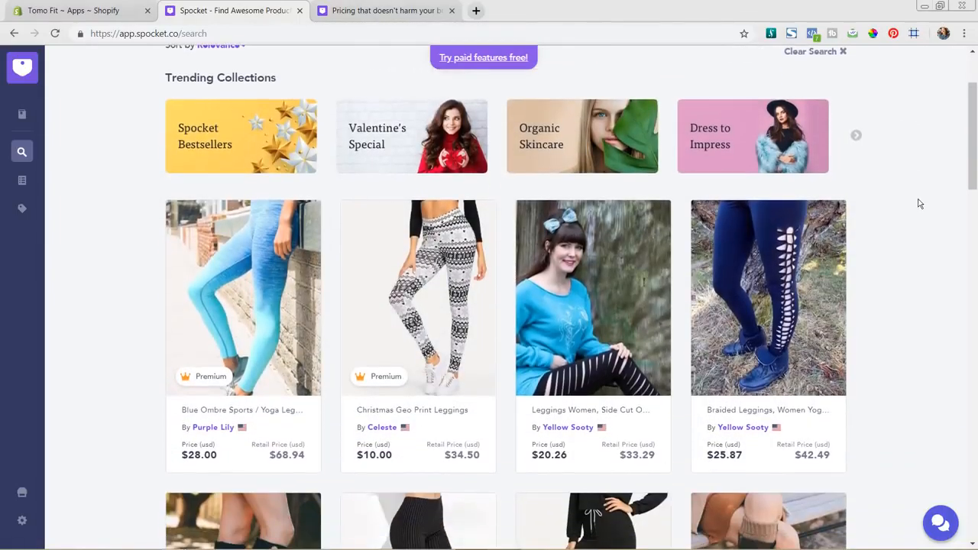
pyautogui.scroll(-2, 920, 203)
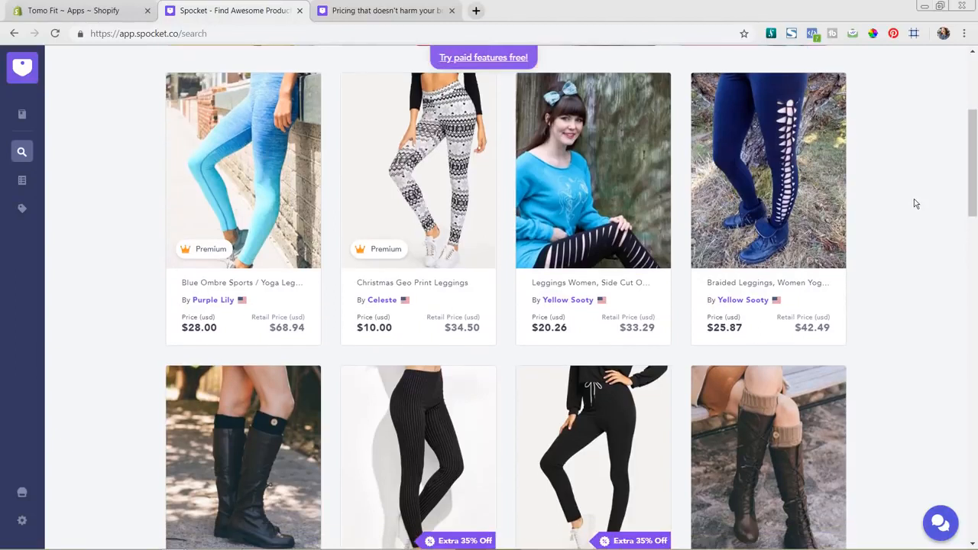
pyautogui.scroll(-1, 915, 203)
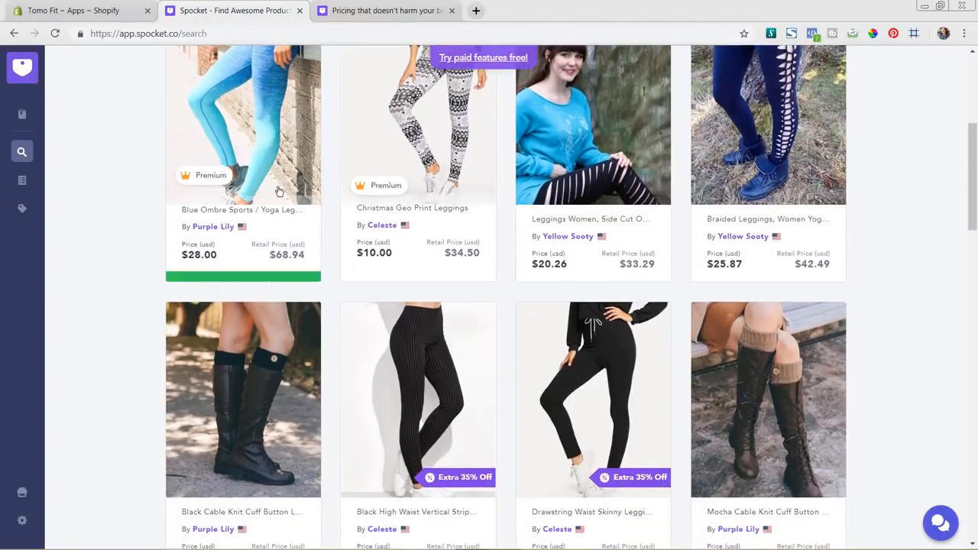
pyautogui.moveTo(393, 160)
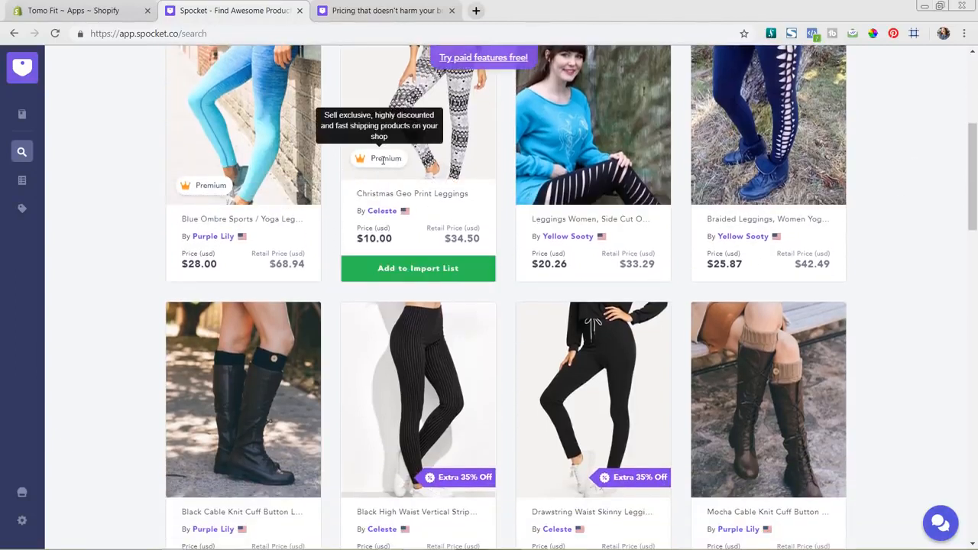
pyautogui.scroll(-2, 508, 255)
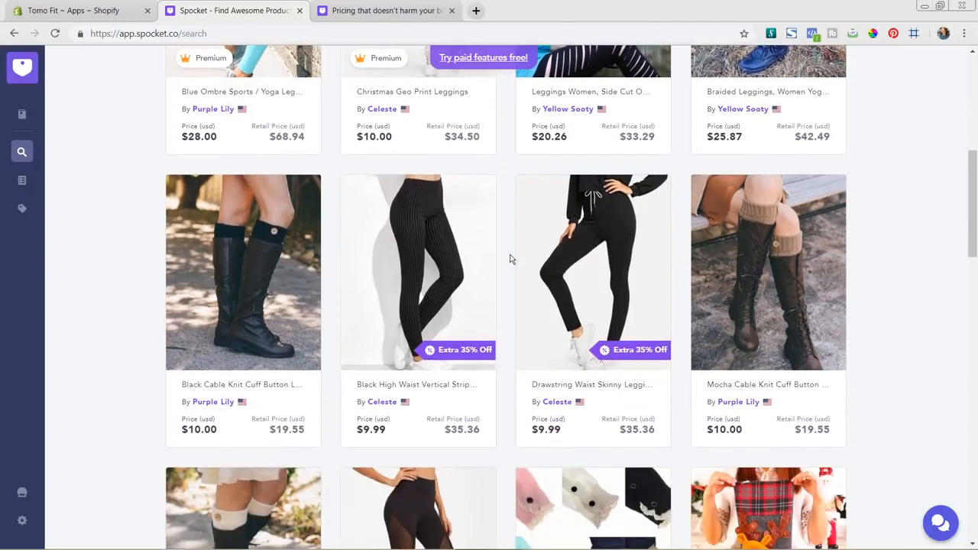
pyautogui.scroll(-1, 511, 258)
pyautogui.moveTo(561, 278)
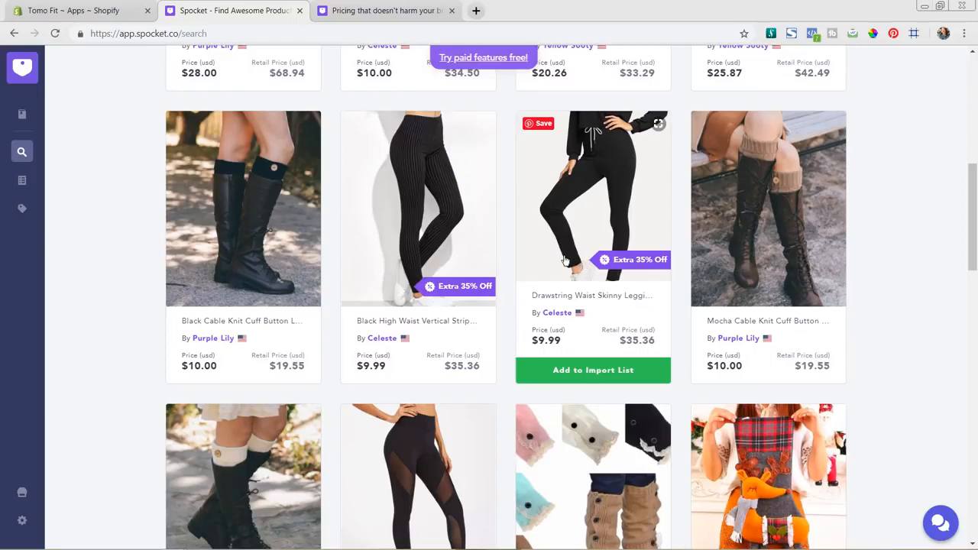
pyautogui.scroll(-1, 501, 255)
pyautogui.scroll(-5, 501, 259)
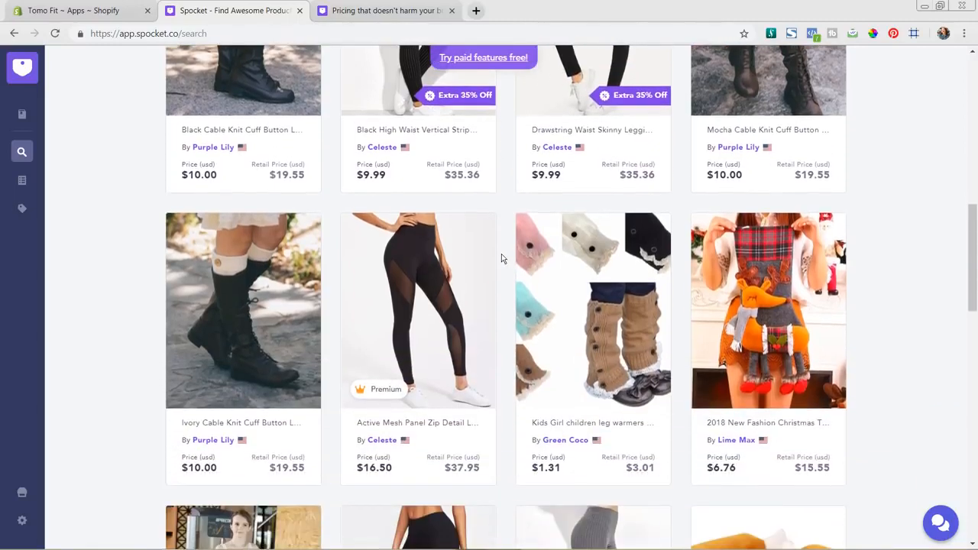
pyautogui.scroll(-4, 504, 259)
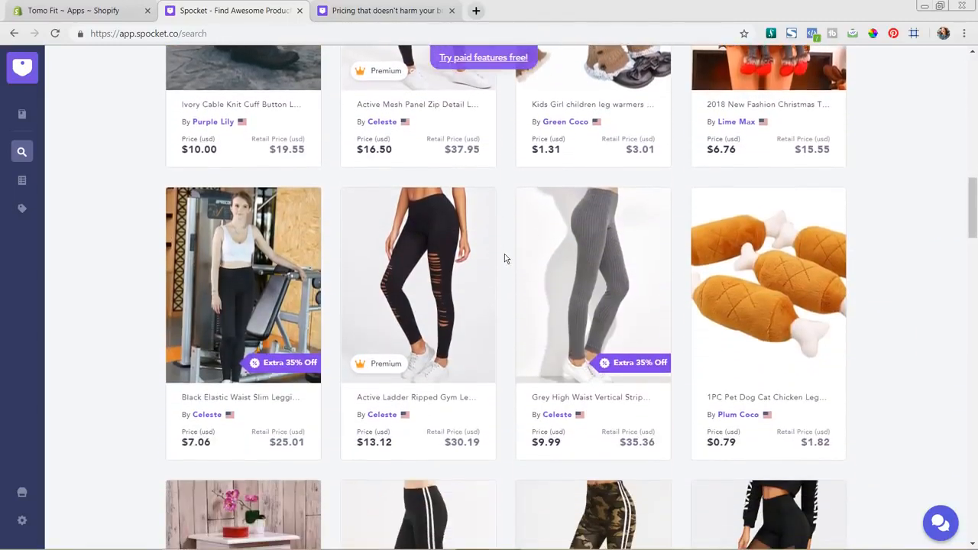
pyautogui.scroll(-2, 504, 258)
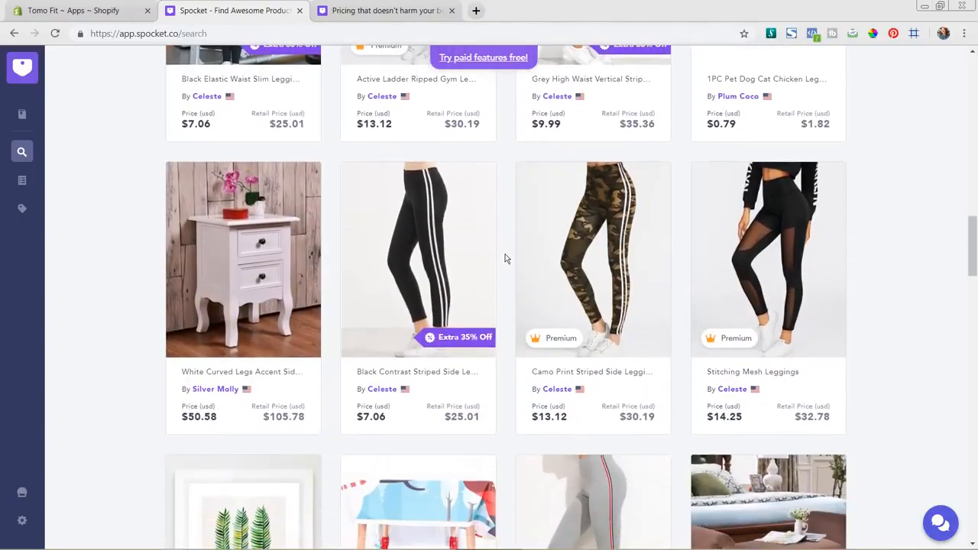
pyautogui.scroll(-10, 504, 259)
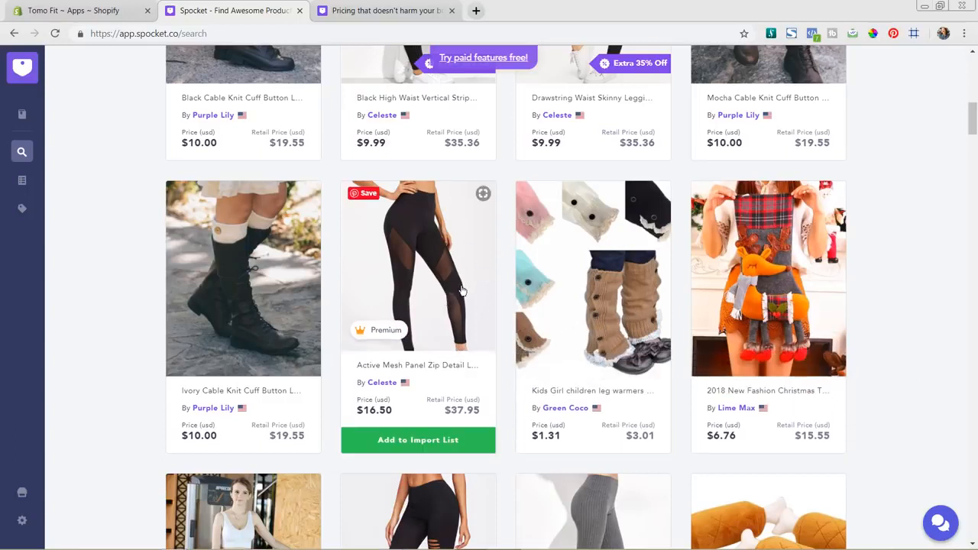
pyautogui.moveTo(390, 331)
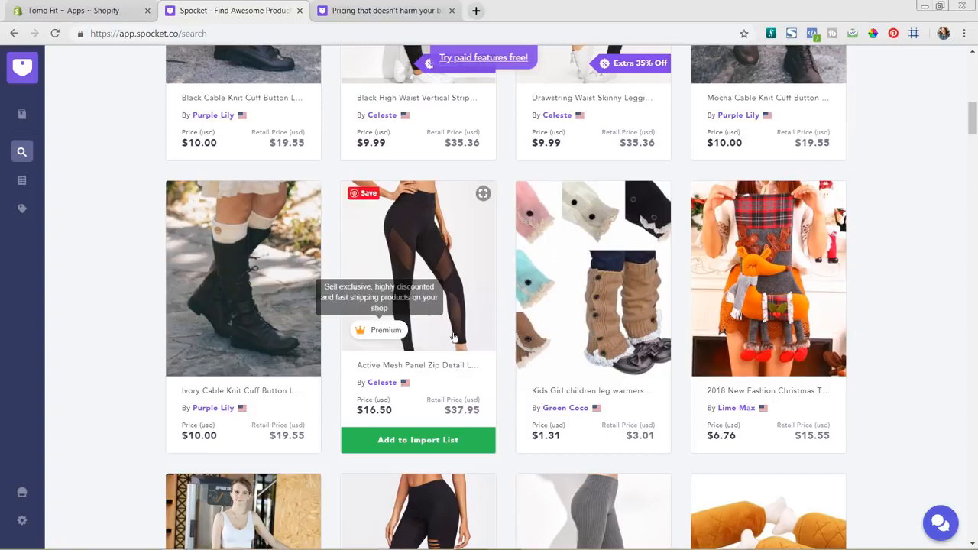
# Open the pricing plans and start the free trial of the PRO plan.
pyautogui.click(503, 63)
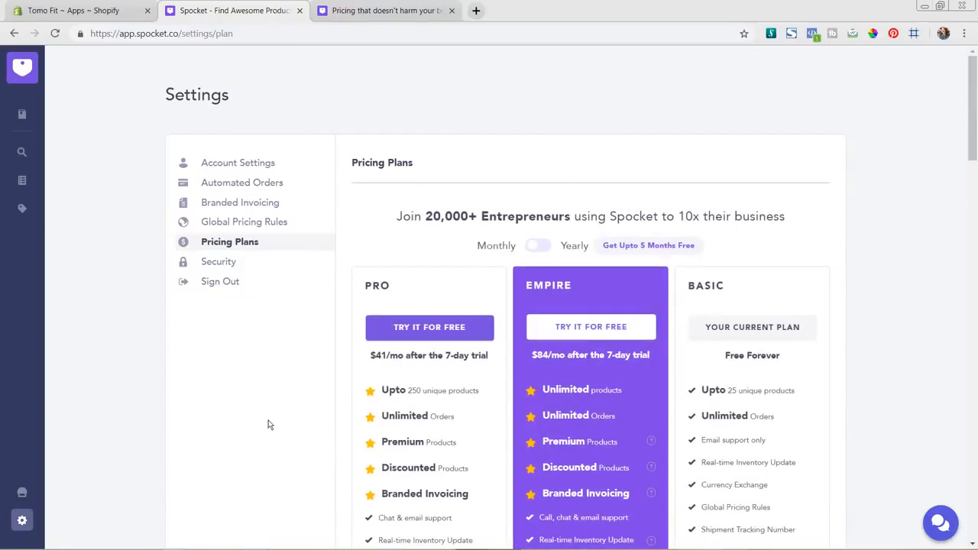
pyautogui.click(452, 331)
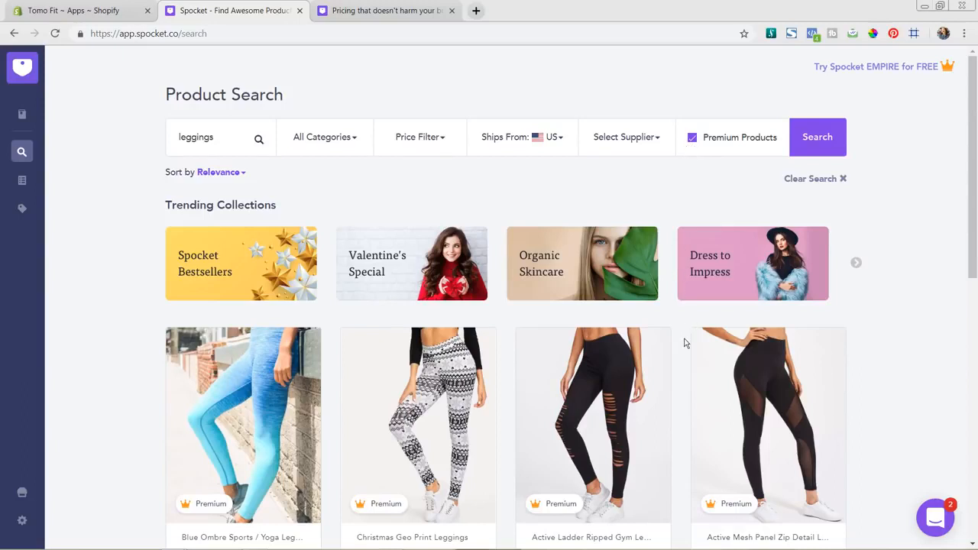
# Open the Active Mesh Panel Zip Detail Leggings listing and examine its description, processing time and shipping costs.
pyautogui.scroll(-3, 684, 343)
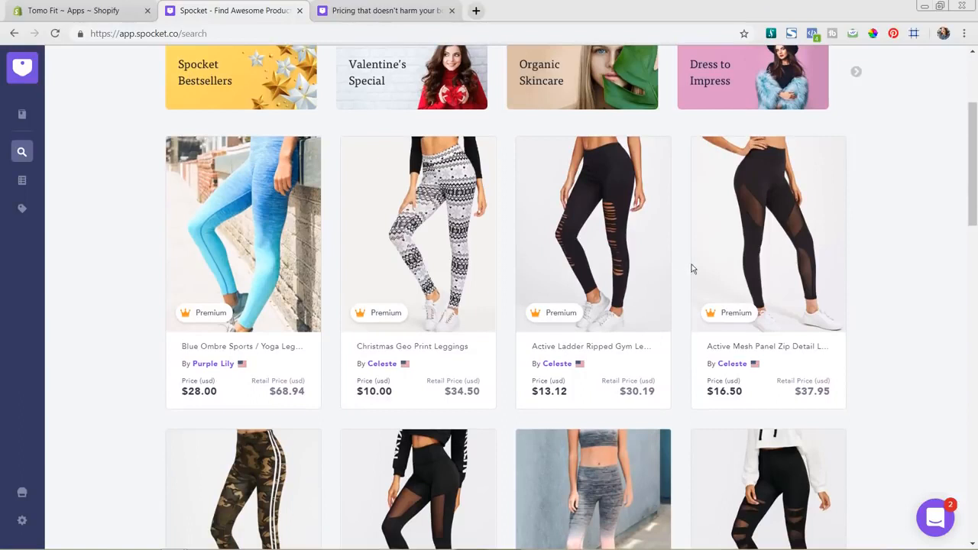
pyautogui.moveTo(836, 247)
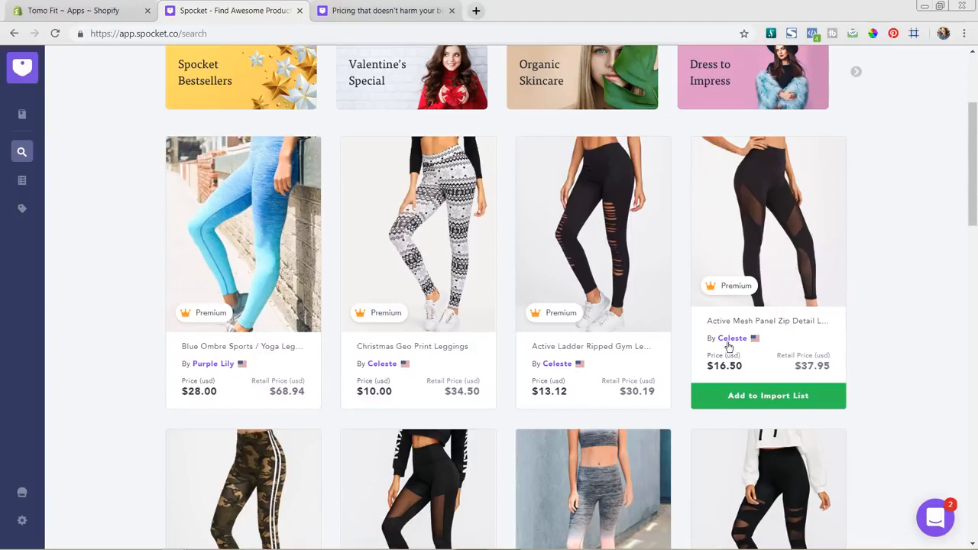
pyautogui.moveTo(755, 343)
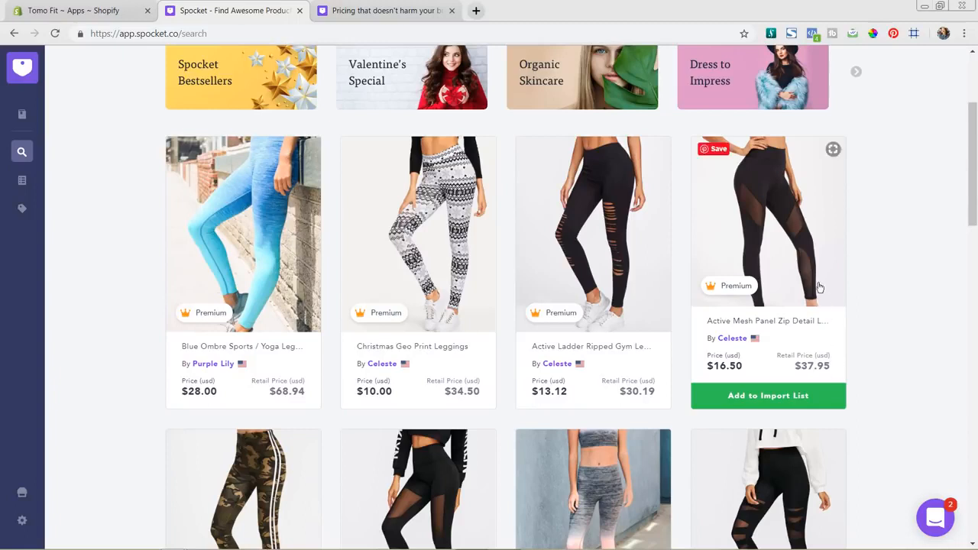
pyautogui.click(760, 219)
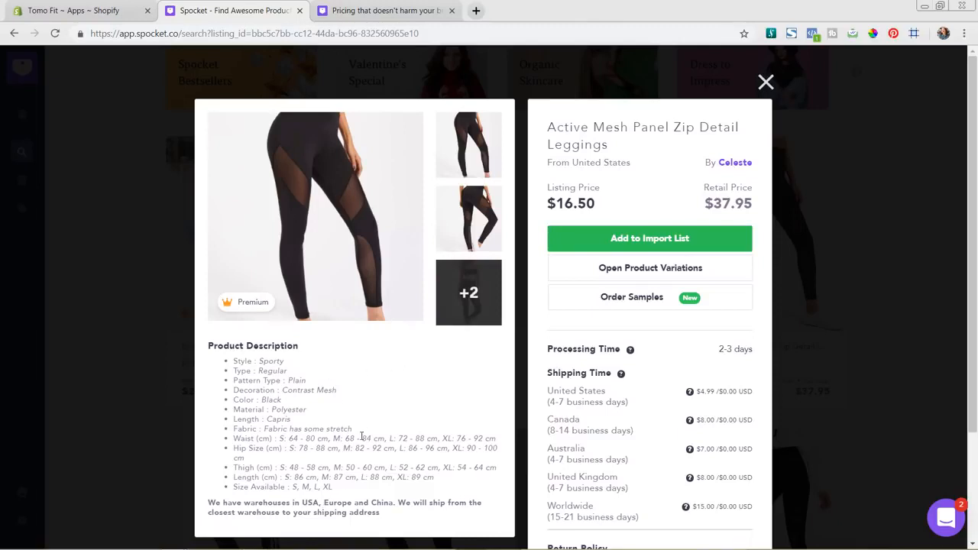
pyautogui.moveTo(696, 391)
pyautogui.moveTo(664, 380)
# Examine the sample order form's size and quantity options, and the inventory and price of each product variation.
pyautogui.click(641, 300)
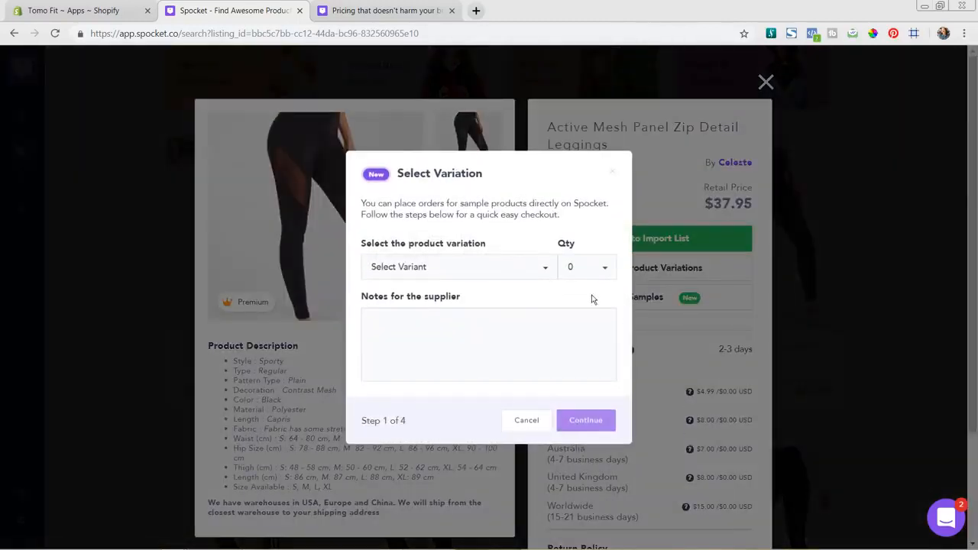
pyautogui.click(484, 267)
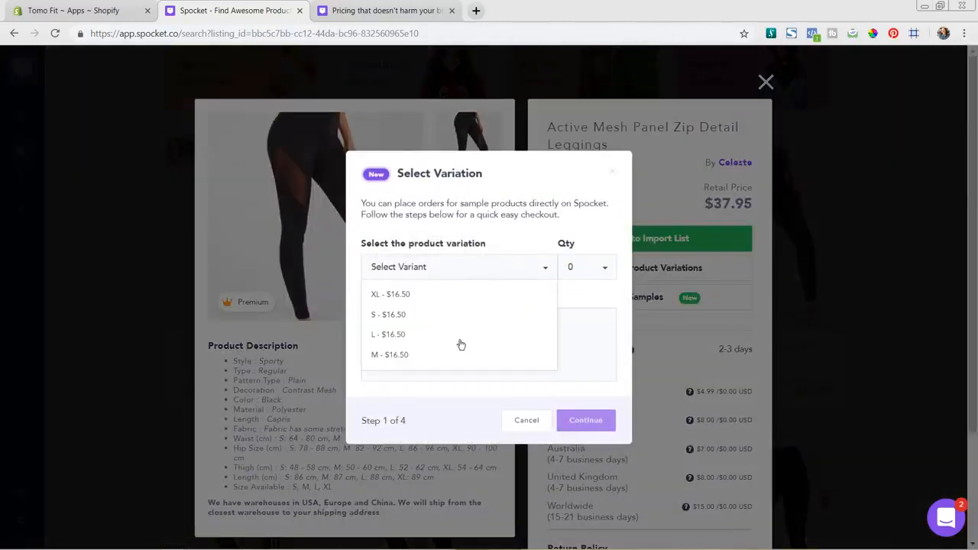
pyautogui.click(583, 283)
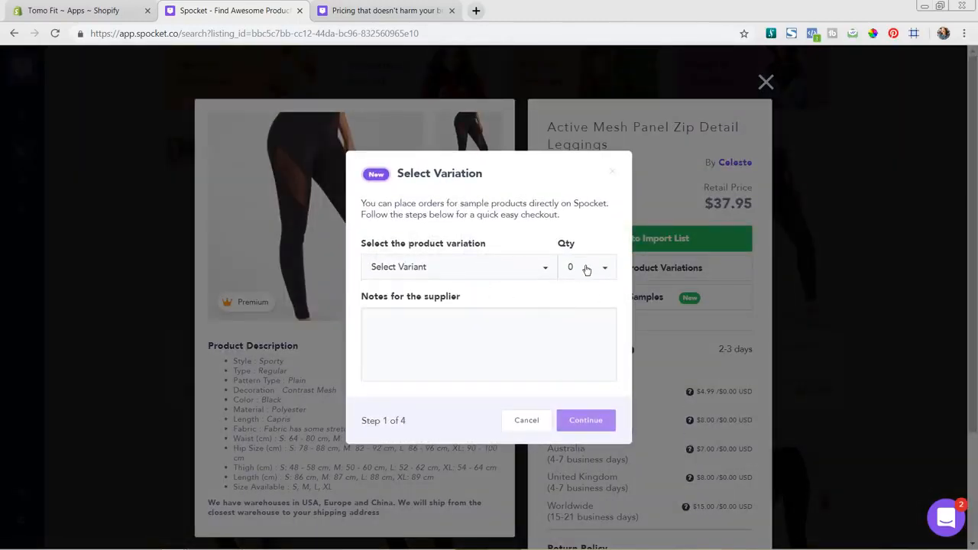
pyautogui.click(530, 425)
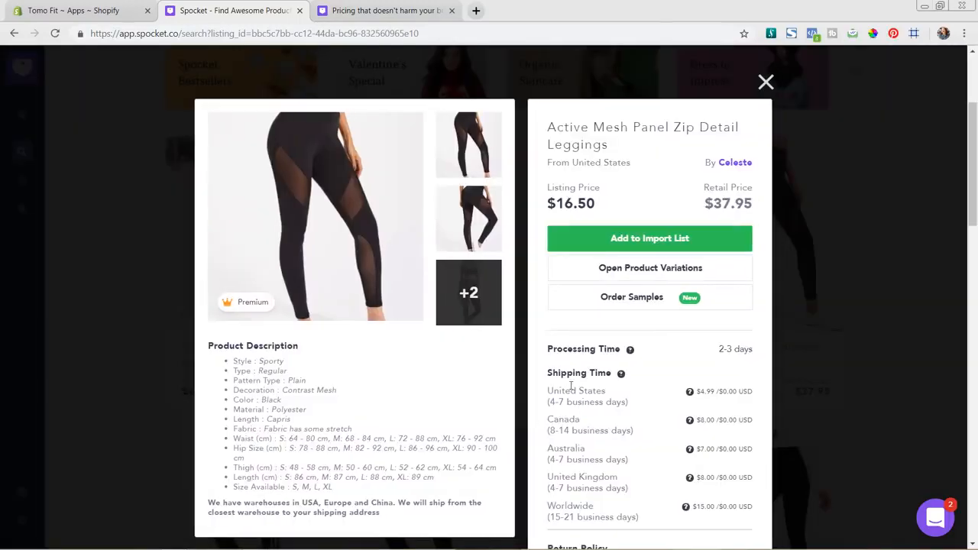
pyautogui.click(628, 269)
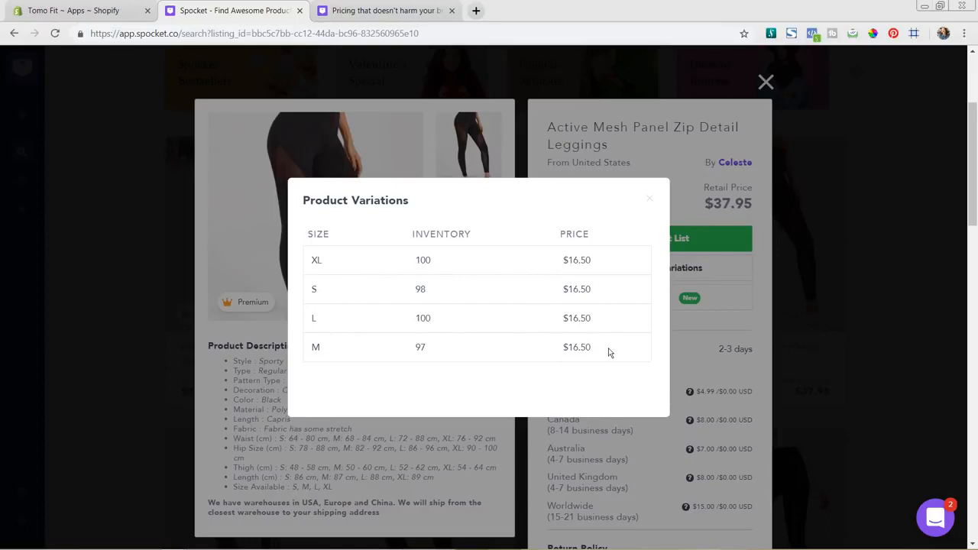
pyautogui.click(649, 202)
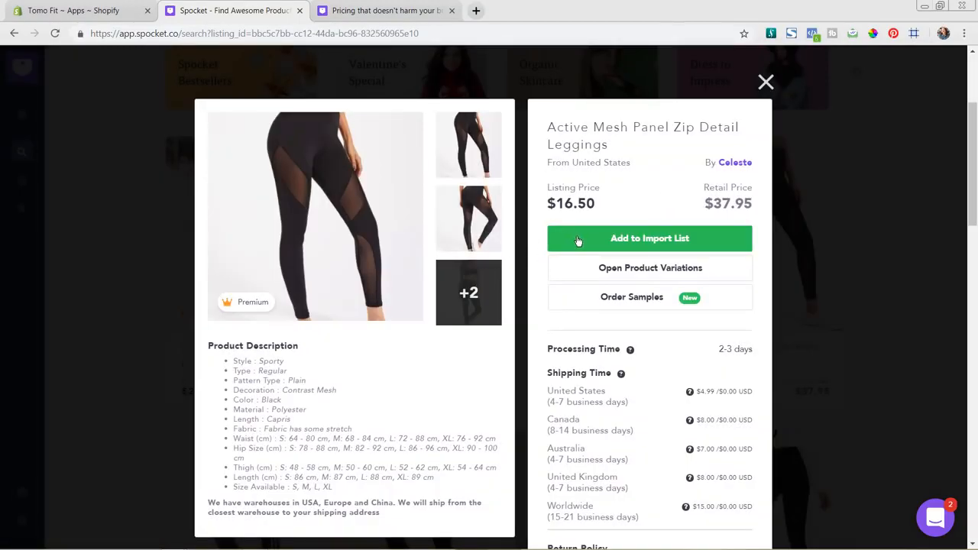
# Add the Active Mesh Panel Zip Detail Leggings to the import list and open that list.
pyautogui.click(677, 240)
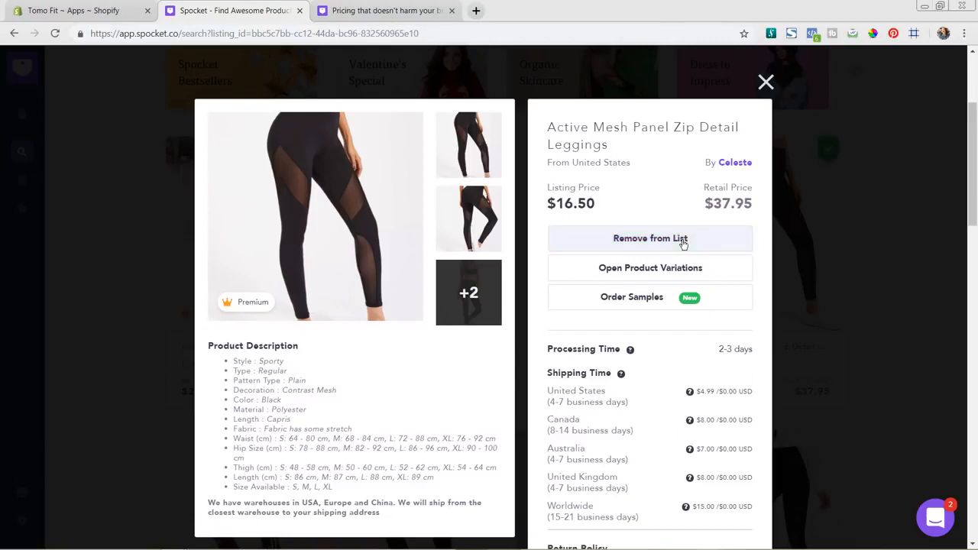
pyautogui.click(765, 82)
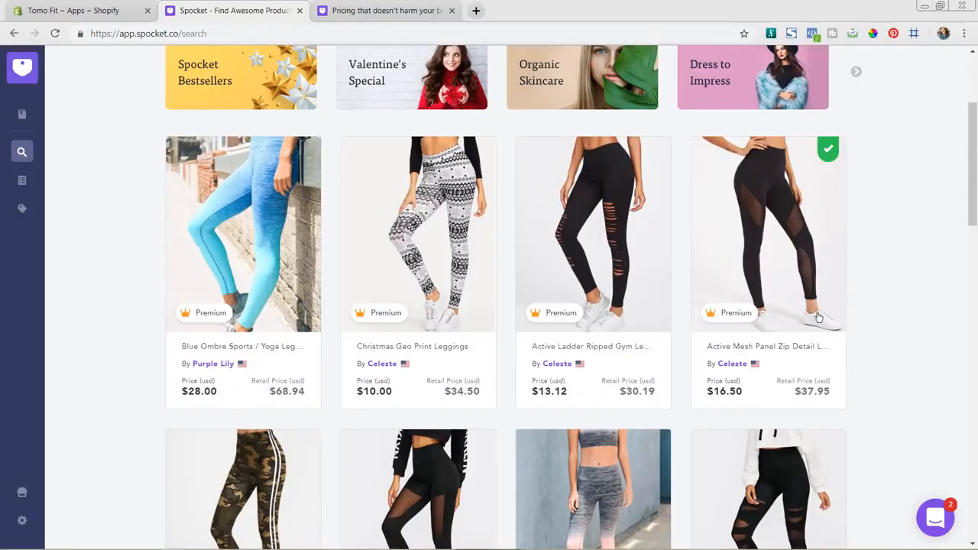
pyautogui.moveTo(595, 306)
pyautogui.moveTo(23, 180)
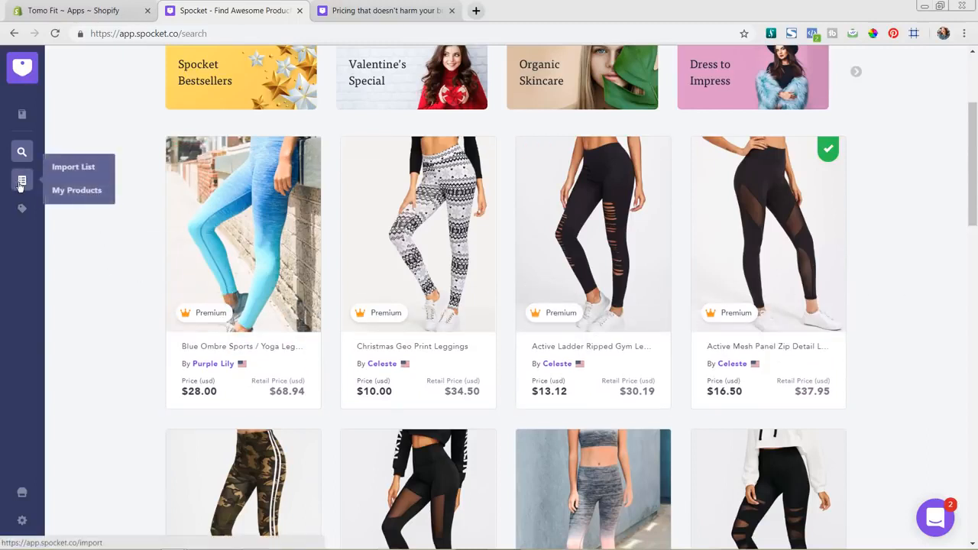
pyautogui.click(73, 168)
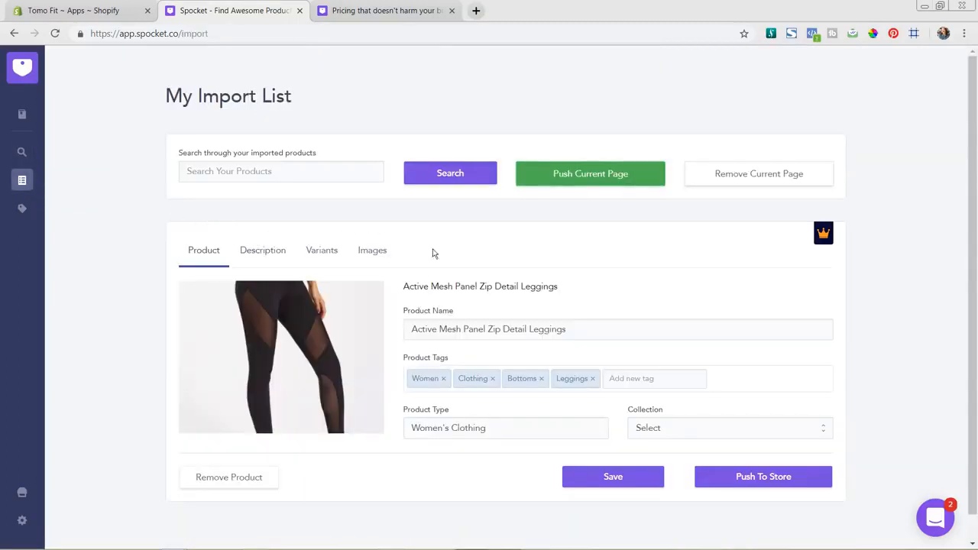
# Set the imported product's type and collection to Leggings, and review its description.
pyautogui.scroll(-1, 498, 266)
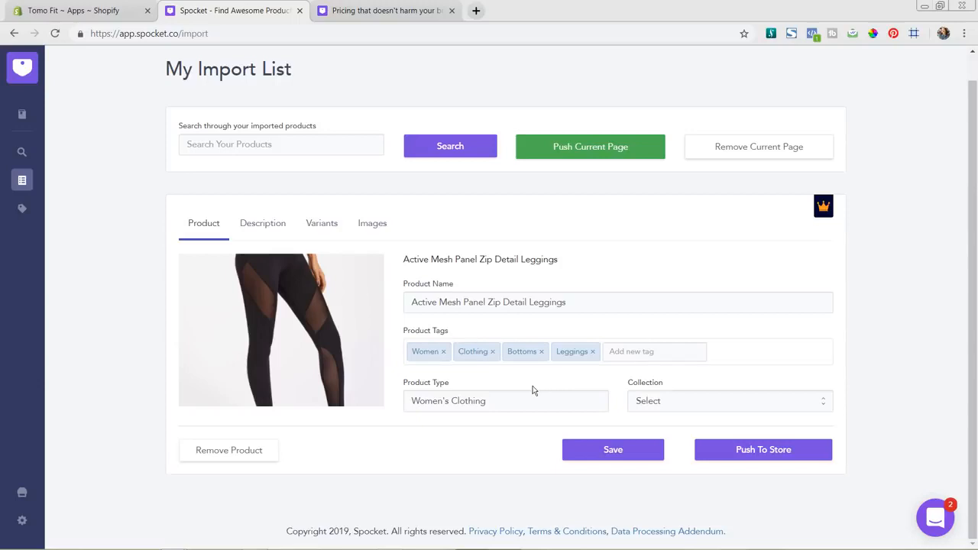
pyautogui.click(473, 401)
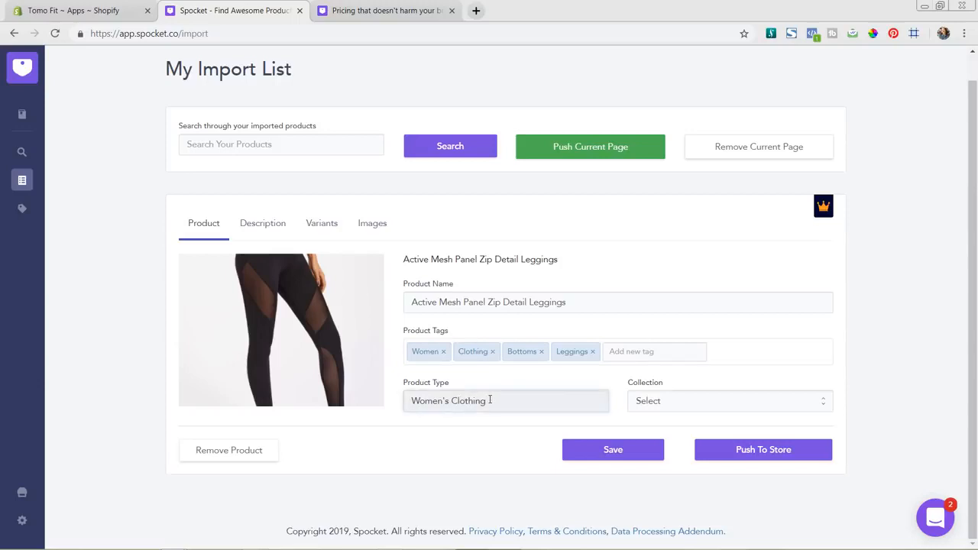
pyautogui.moveTo(486, 400); pyautogui.dragTo(408, 392)
pyautogui.press('BackSpace')
pyautogui.write('Leggings')
pyautogui.click(687, 406)
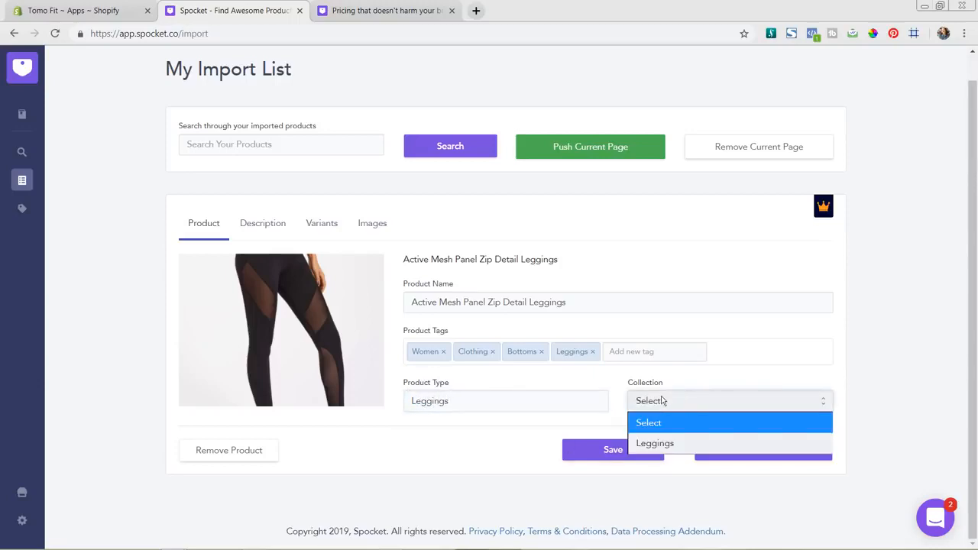
pyautogui.click(669, 443)
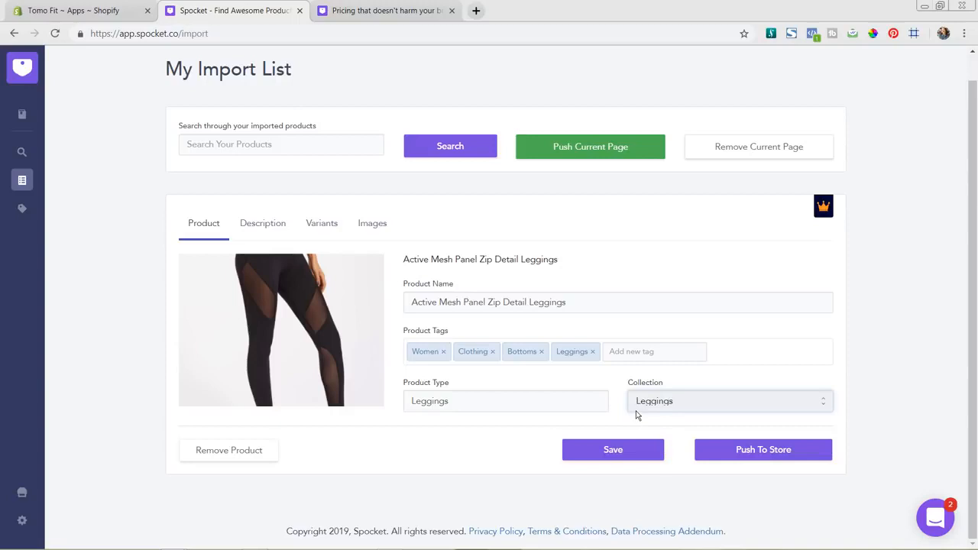
pyautogui.click(263, 225)
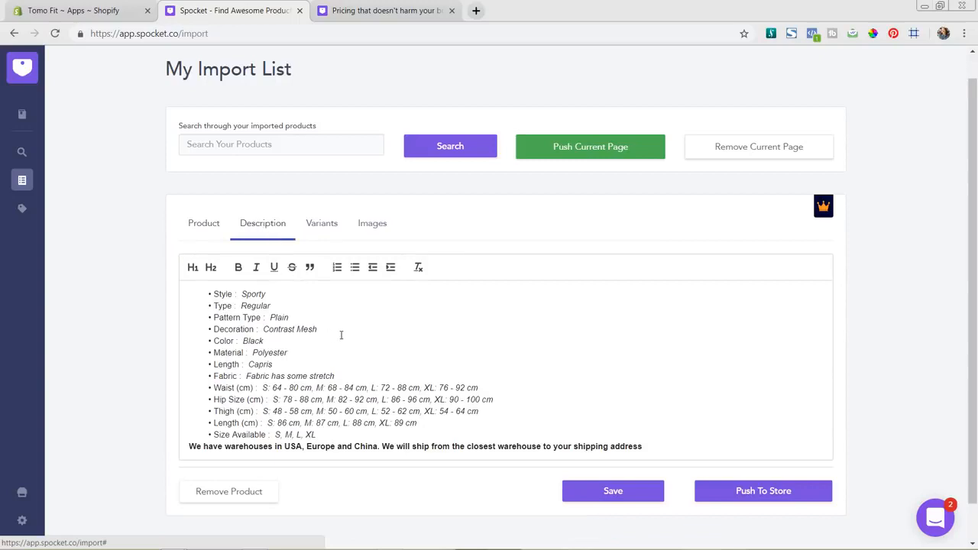
pyautogui.scroll(-1, 340, 335)
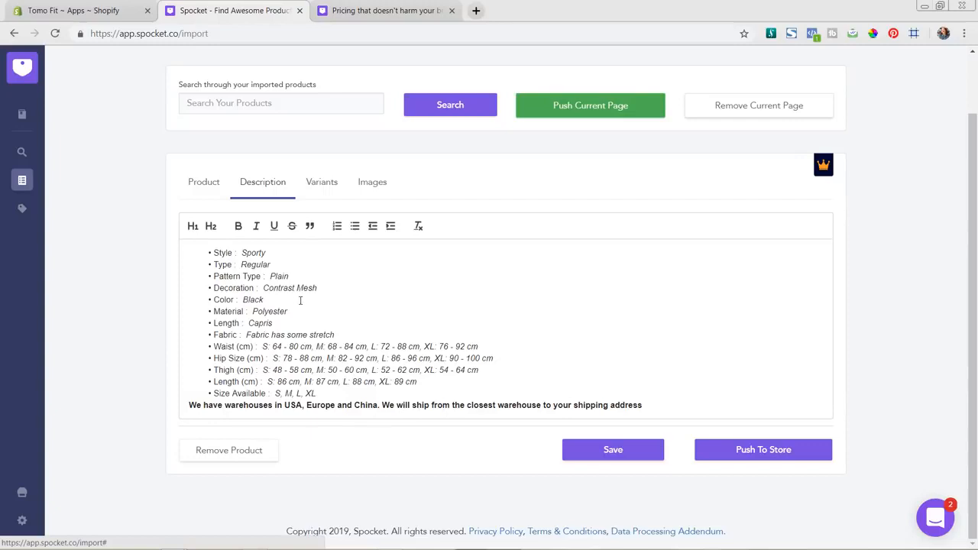
# Set the sales price of the XL, S, L and M variants to 38 and check their shipping prices.
pyautogui.click(327, 186)
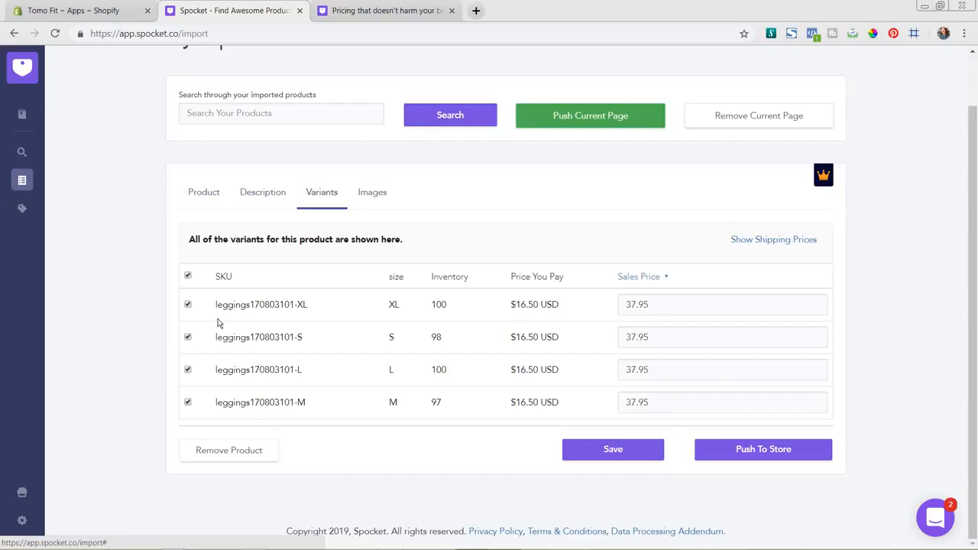
pyautogui.click(188, 305)
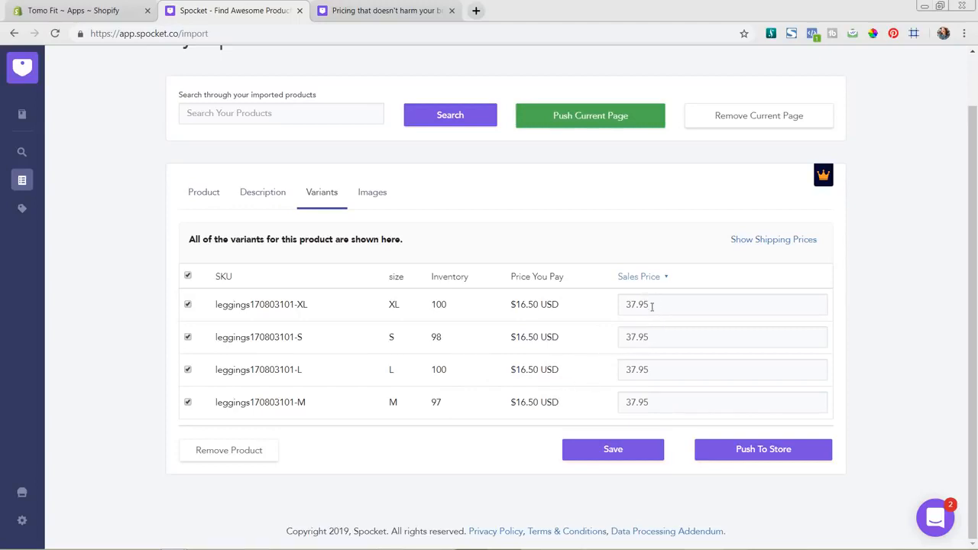
pyautogui.moveTo(658, 305); pyautogui.dragTo(631, 305)
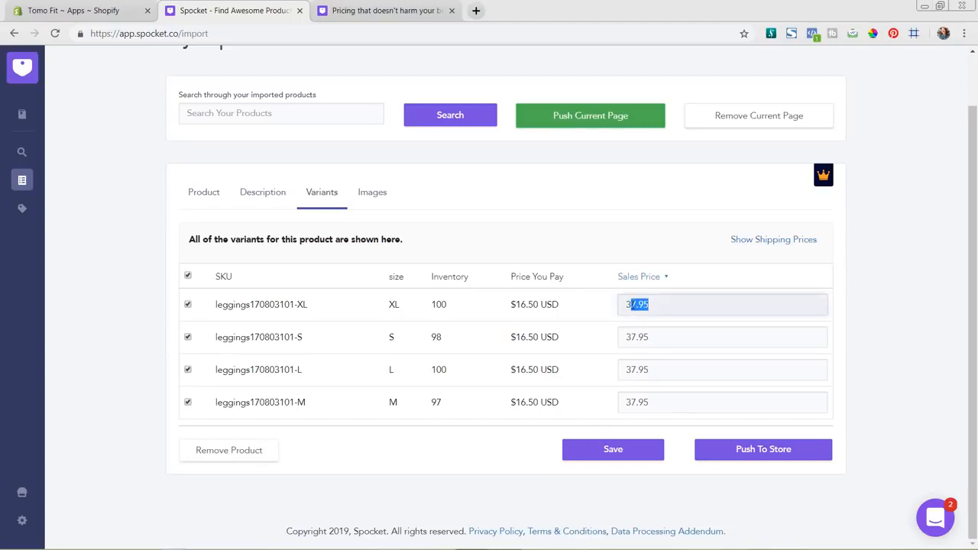
pyautogui.write('8')
pyautogui.moveTo(673, 338); pyautogui.dragTo(632, 403)
pyautogui.write('888')
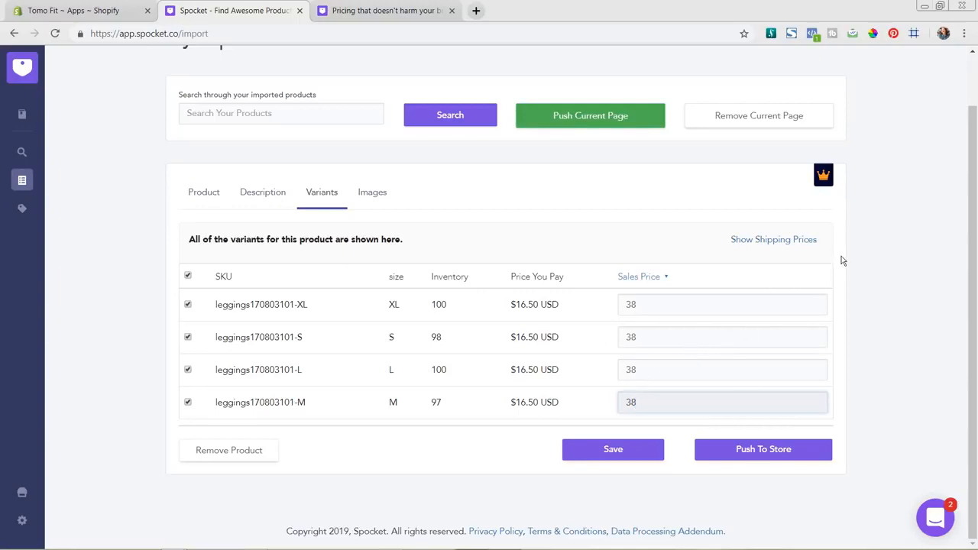
pyautogui.click(757, 242)
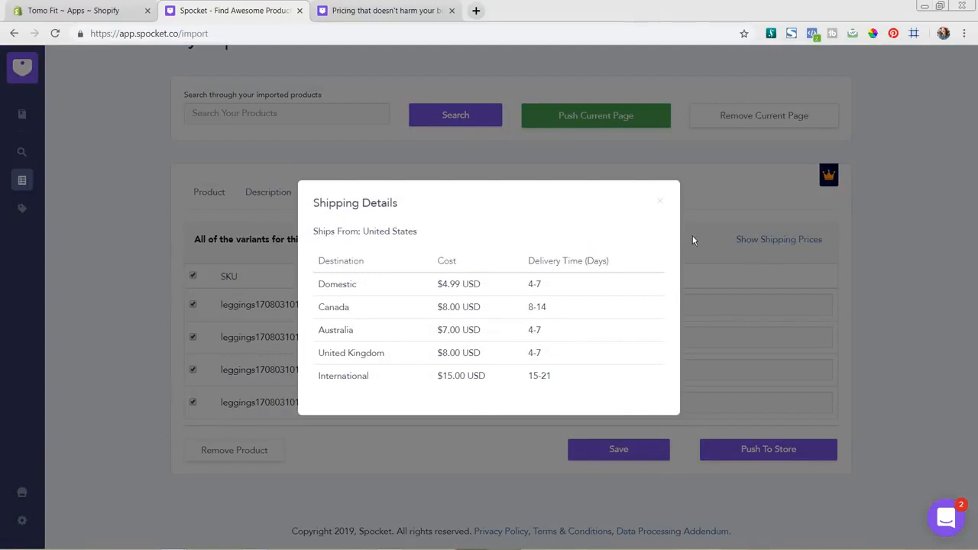
pyautogui.click(705, 208)
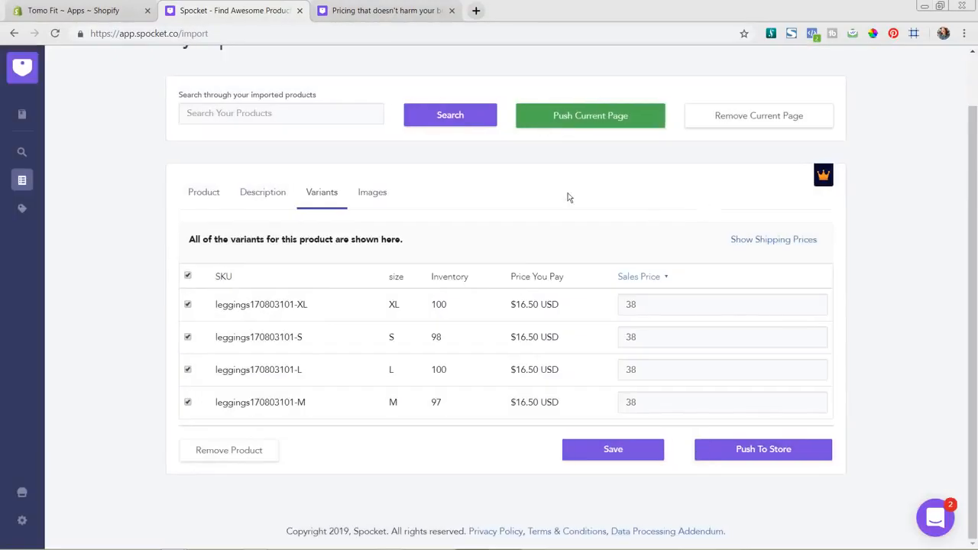
# Exclude the fourth product image, save the edits and push the leggings to the store.
pyautogui.click(375, 196)
pyautogui.moveTo(494, 309)
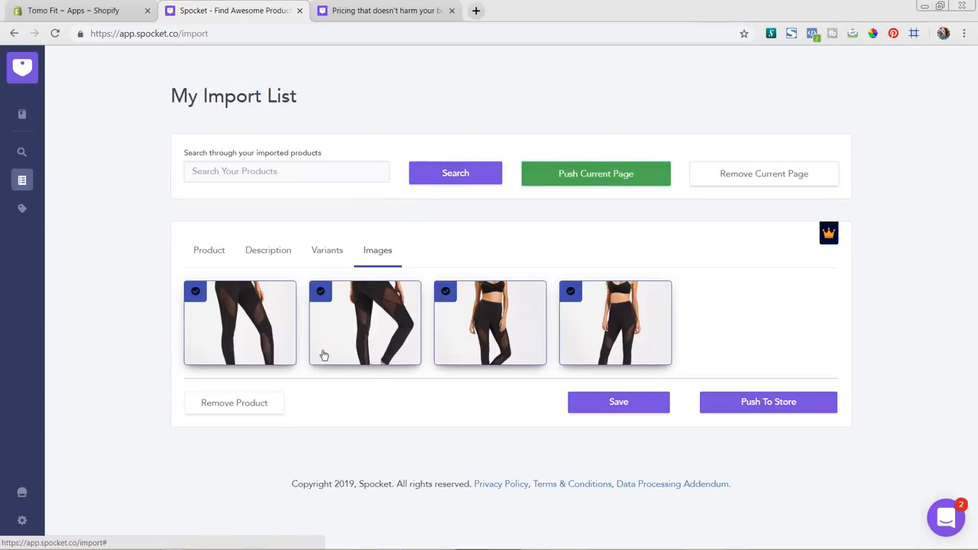
pyautogui.moveTo(269, 349)
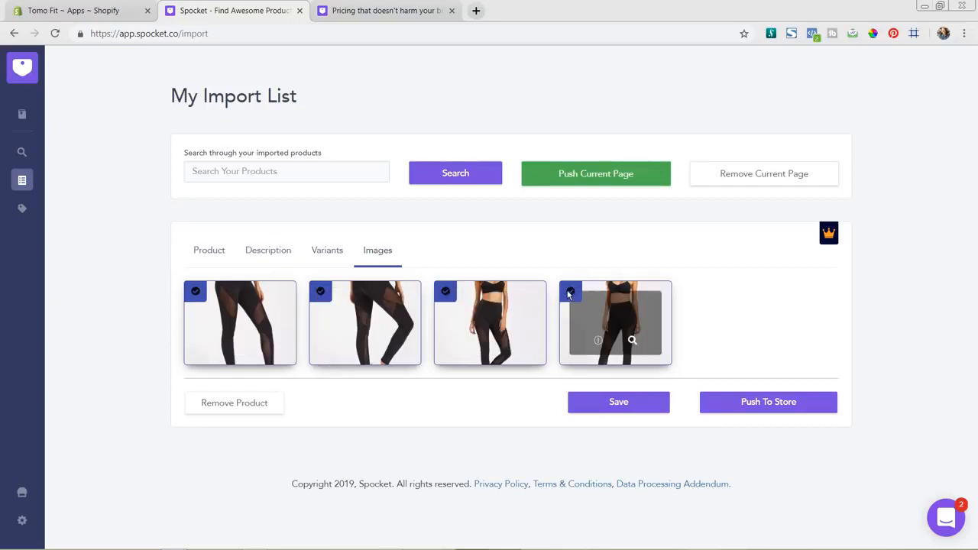
pyautogui.click(569, 293)
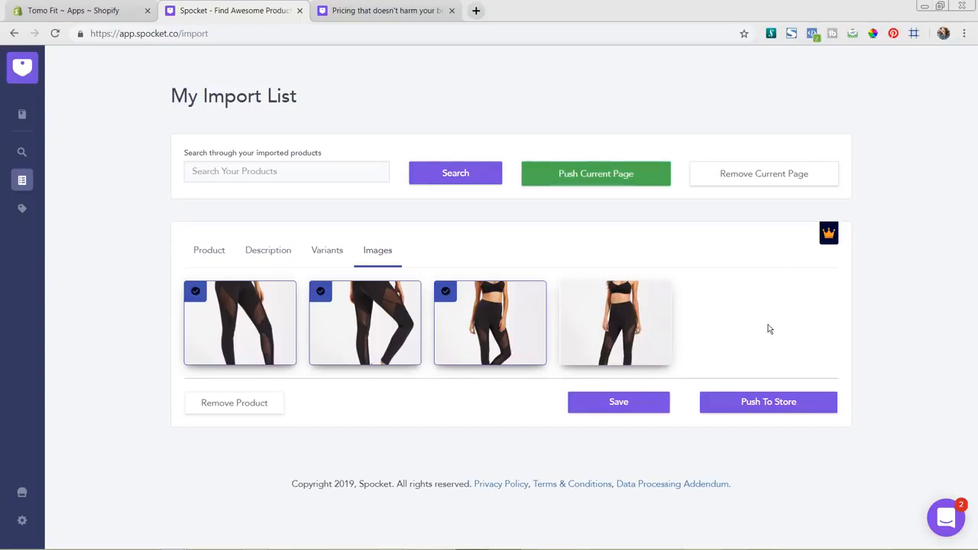
pyautogui.click(607, 407)
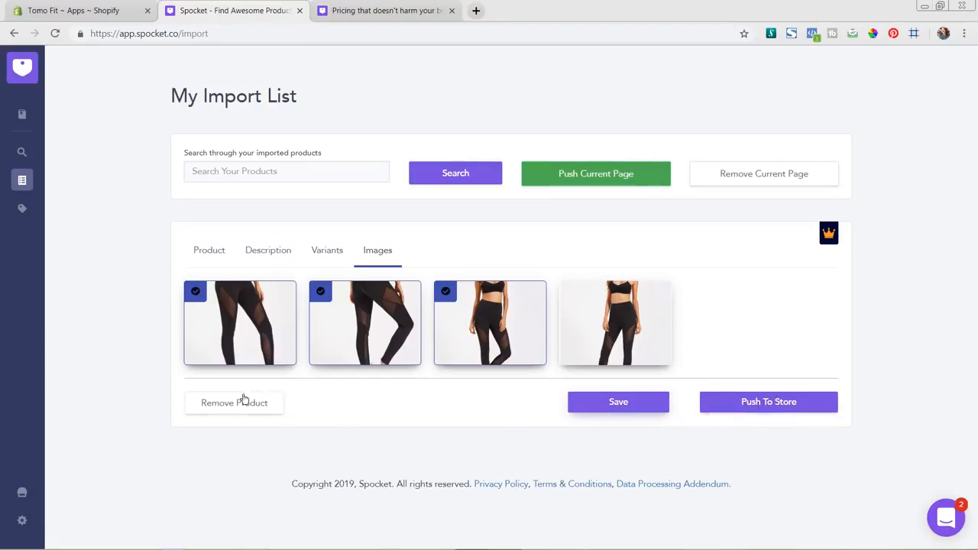
pyautogui.click(784, 403)
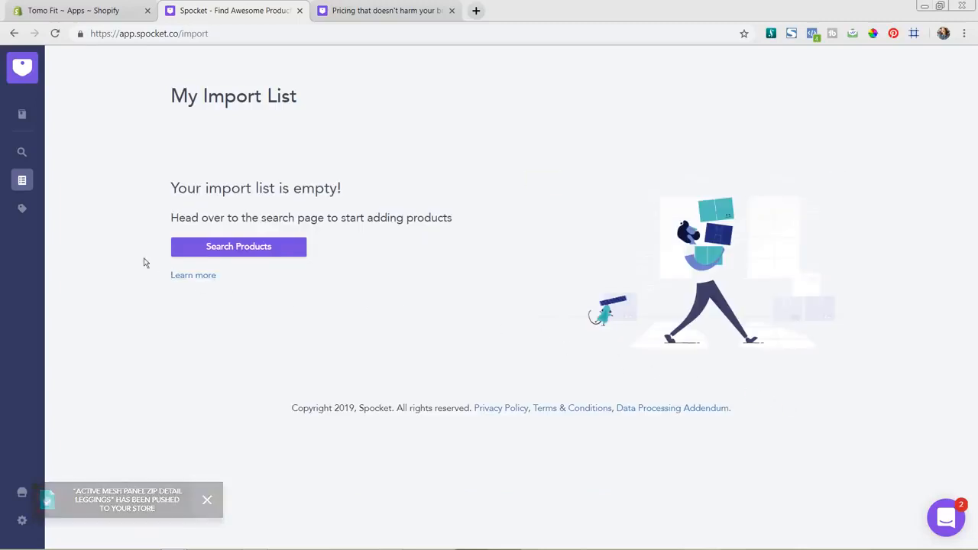
# Check the pushed leggings in the Shopify admin, on their storefront page and in the Legging Designs collection.
pyautogui.moveTo(27, 181)
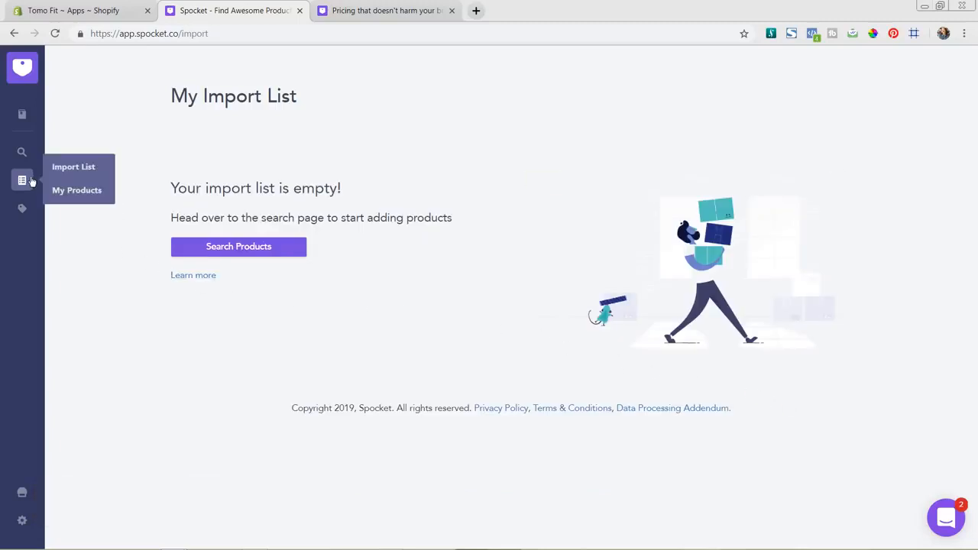
pyautogui.click(69, 194)
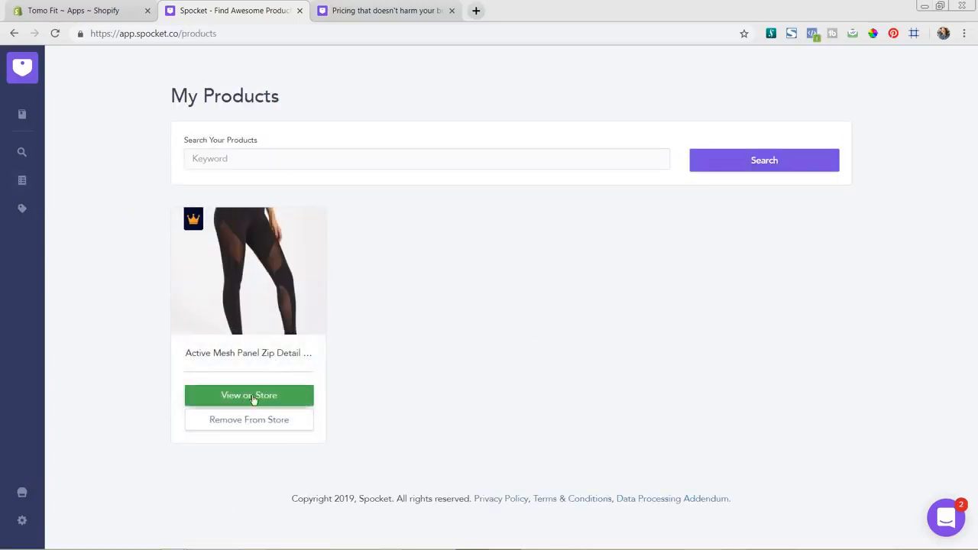
pyautogui.click(237, 398)
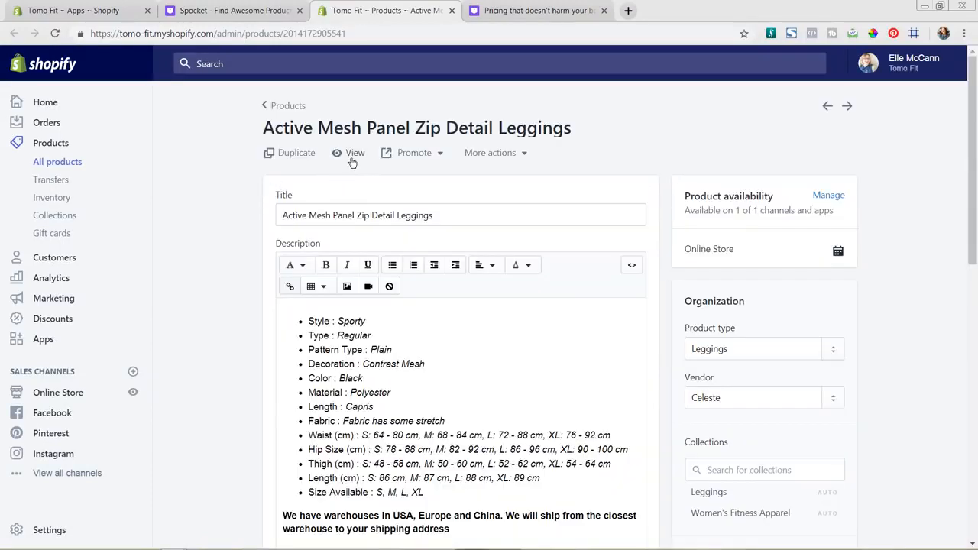
pyautogui.click(349, 156)
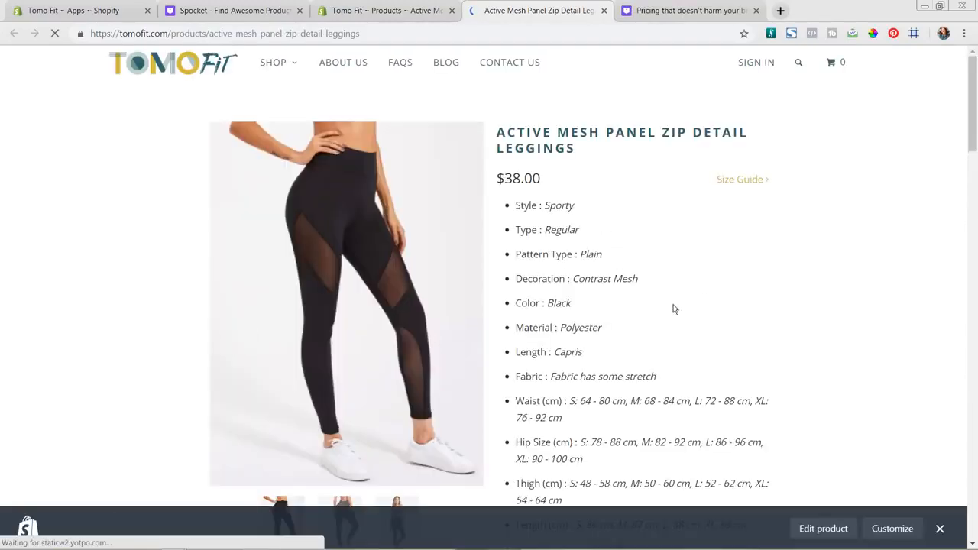
pyautogui.scroll(-3, 701, 306)
pyautogui.scroll(3, 700, 306)
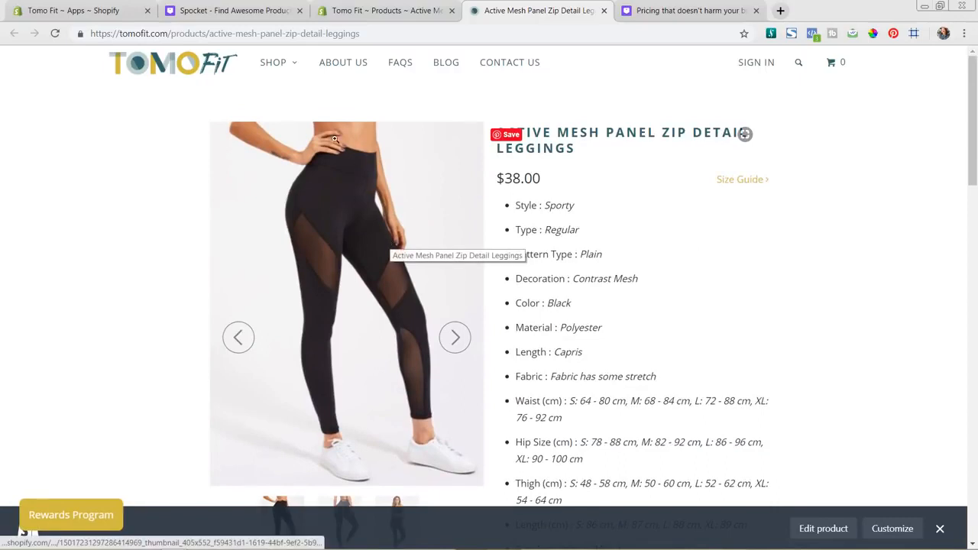
pyautogui.moveTo(280, 71)
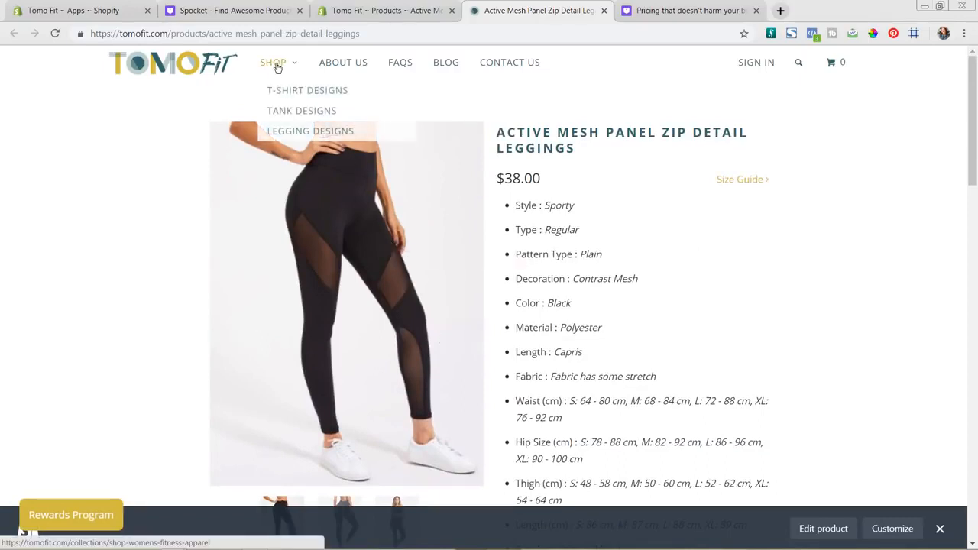
pyautogui.click(279, 134)
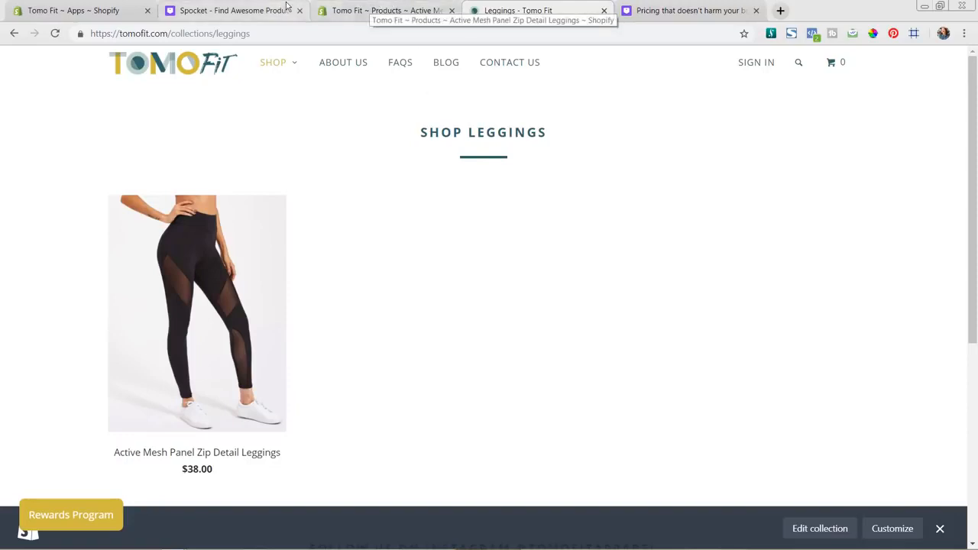
# Return to Spocket and open the orders list.
pyautogui.click(257, 12)
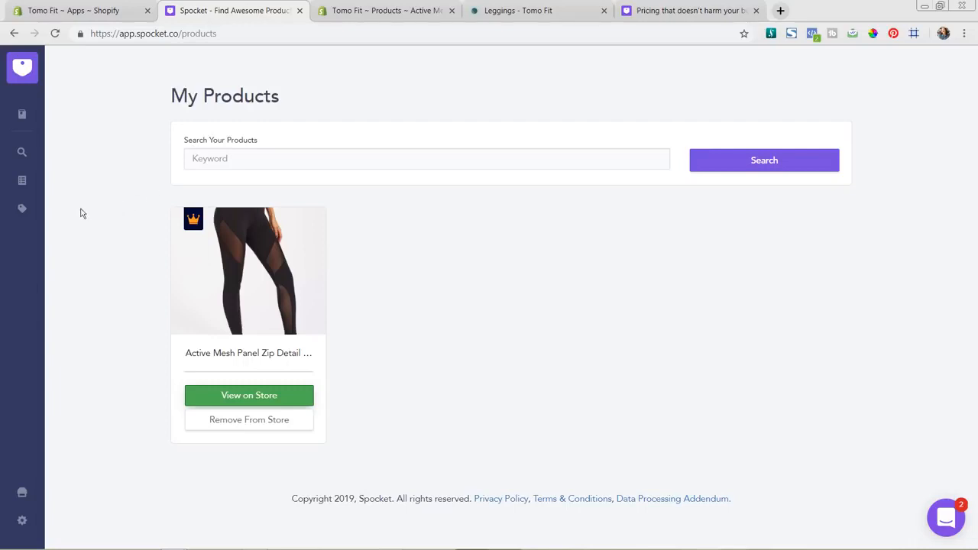
pyautogui.click(23, 209)
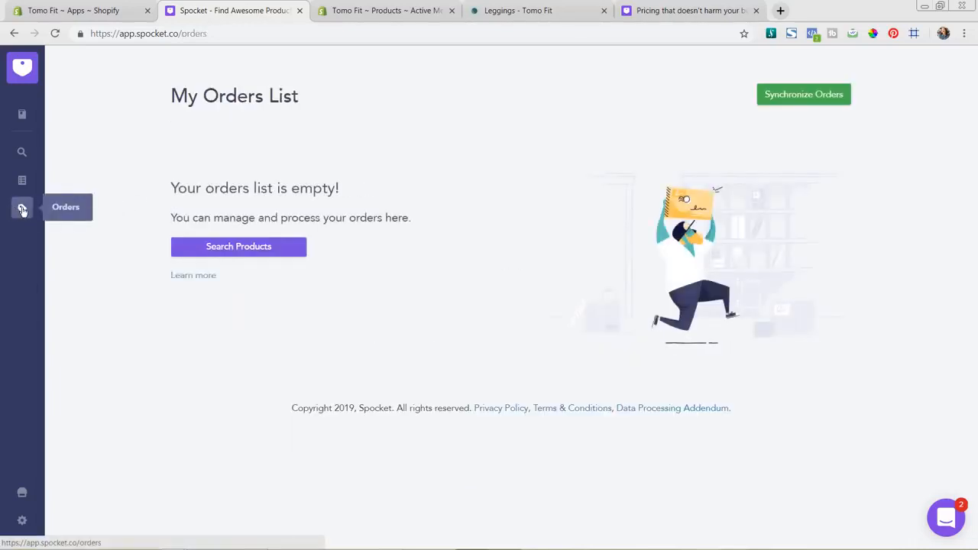